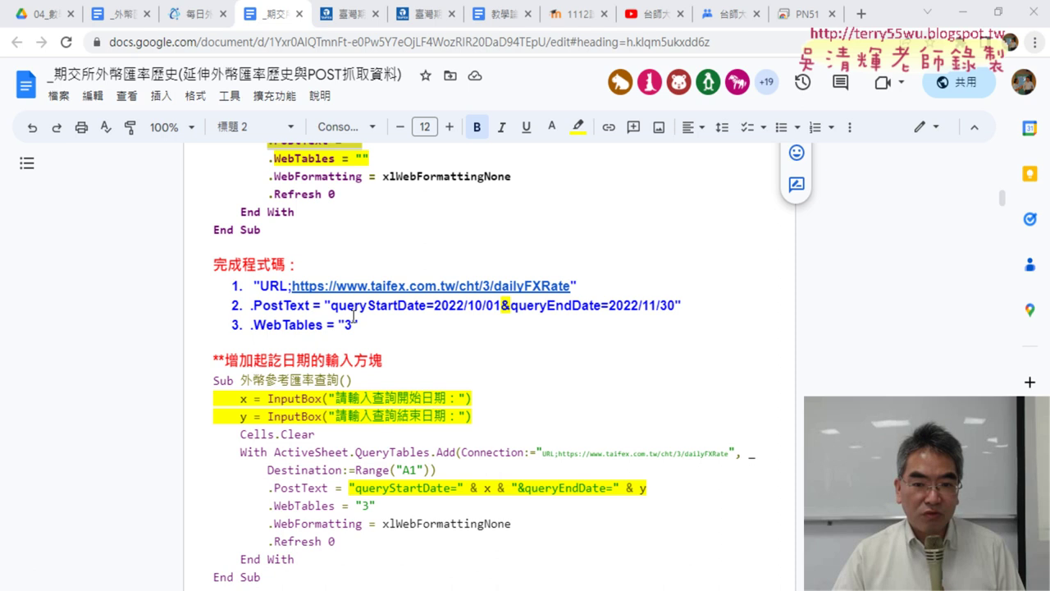
# Review the finished code lines, then select the hardcoded 2022 date string in PostText
pyautogui.scroll(1, 354, 316)
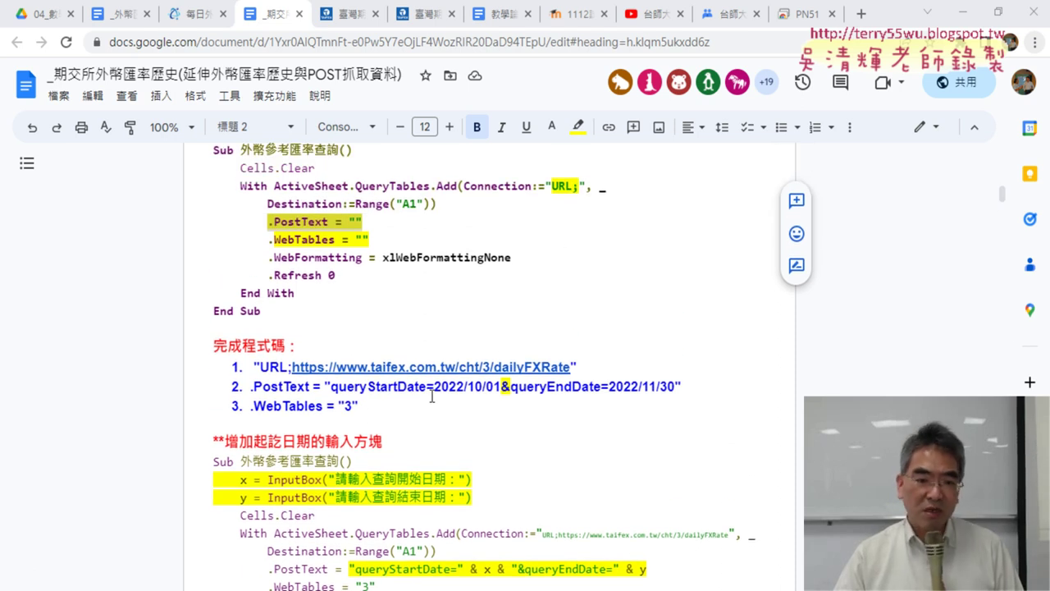
pyautogui.moveTo(379, 405); pyautogui.dragTo(219, 375)
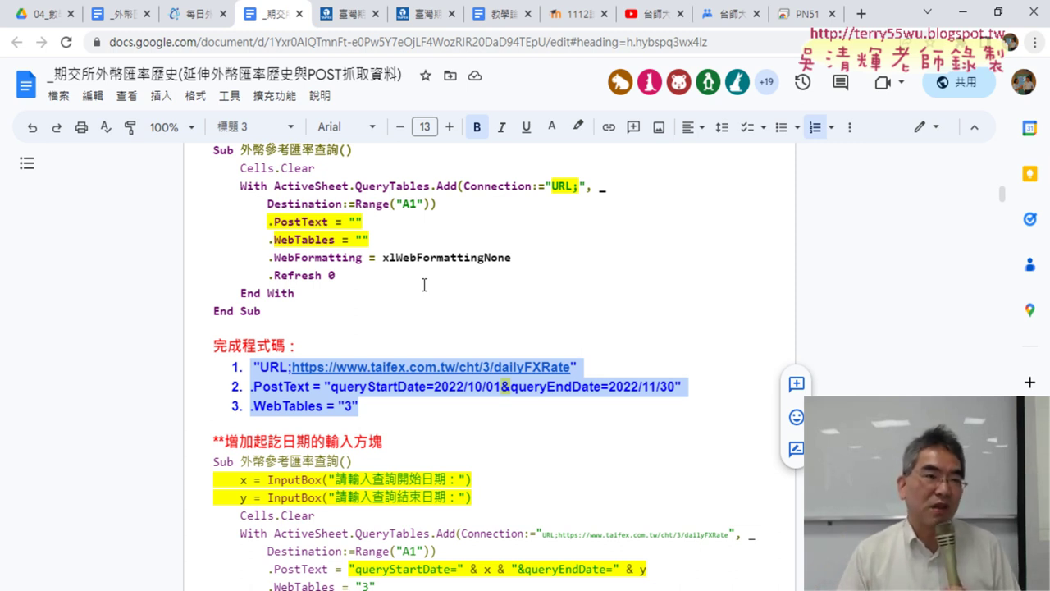
pyautogui.scroll(-1, 402, 426)
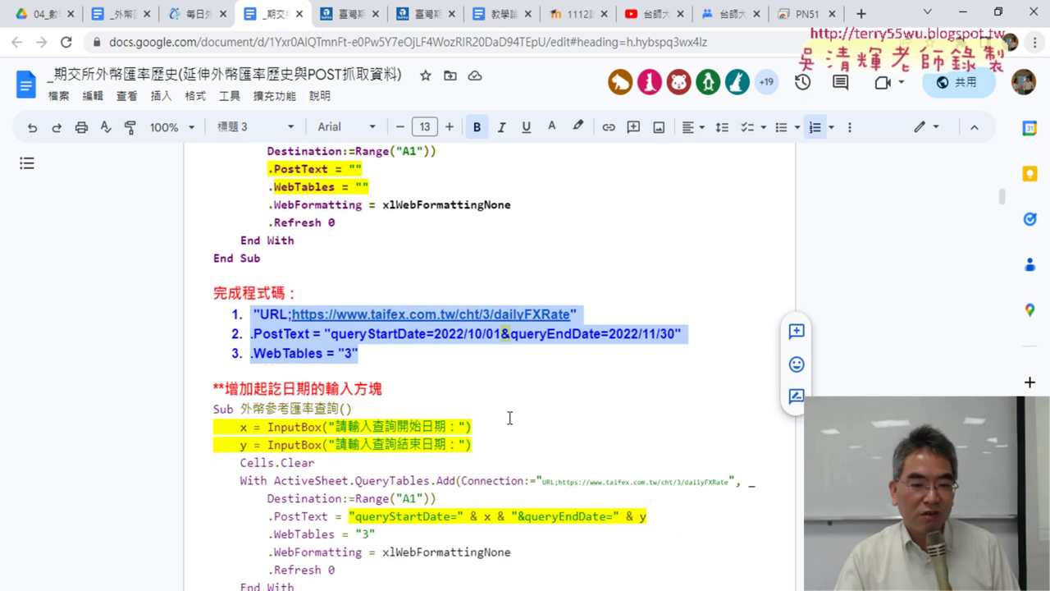
pyautogui.scroll(-2, 531, 380)
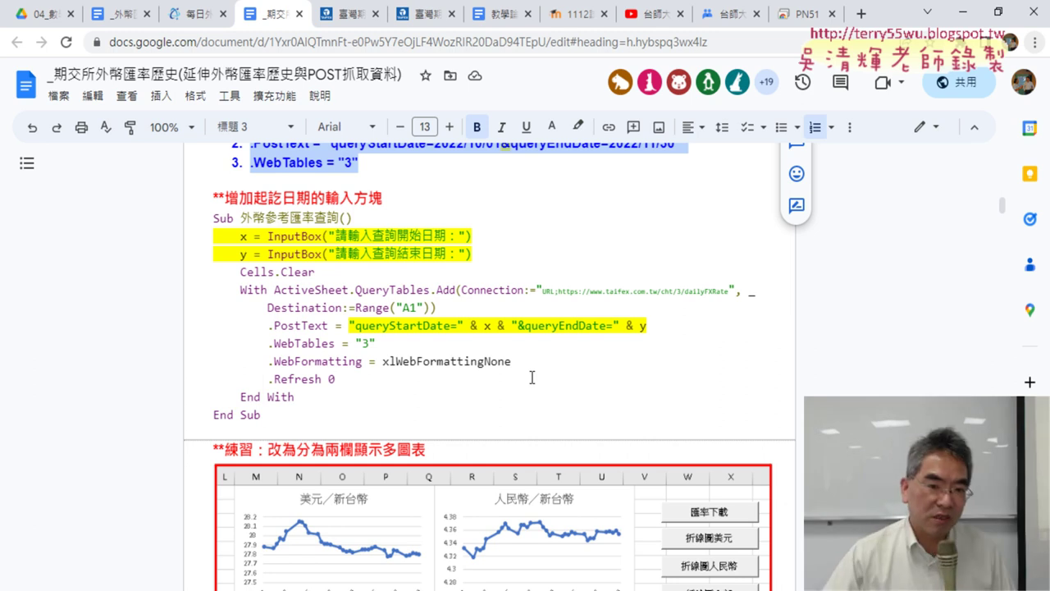
pyautogui.click(532, 378)
pyautogui.scroll(2, 541, 270)
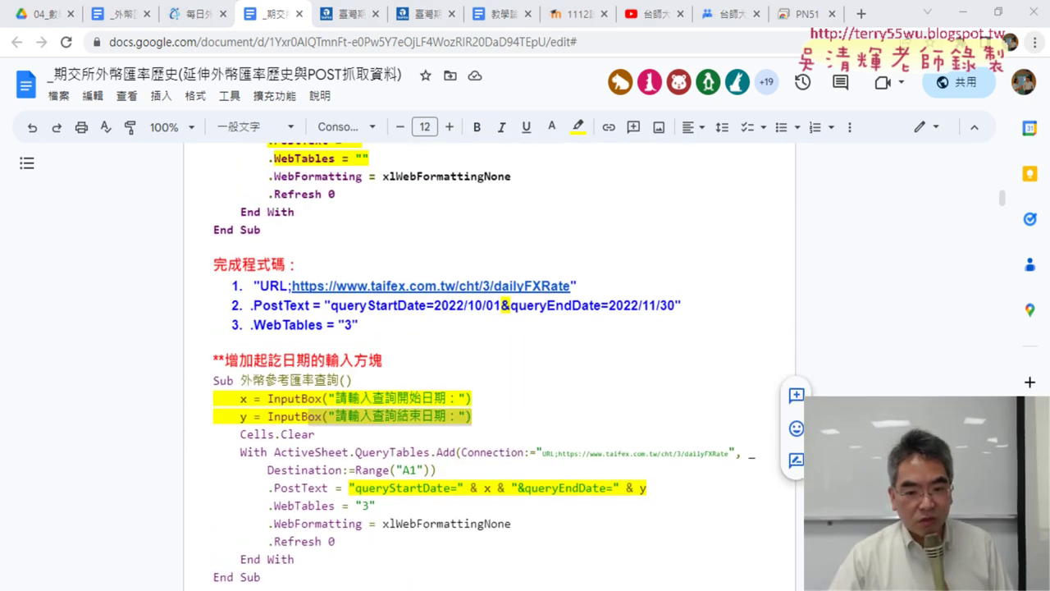
pyautogui.click(615, 562)
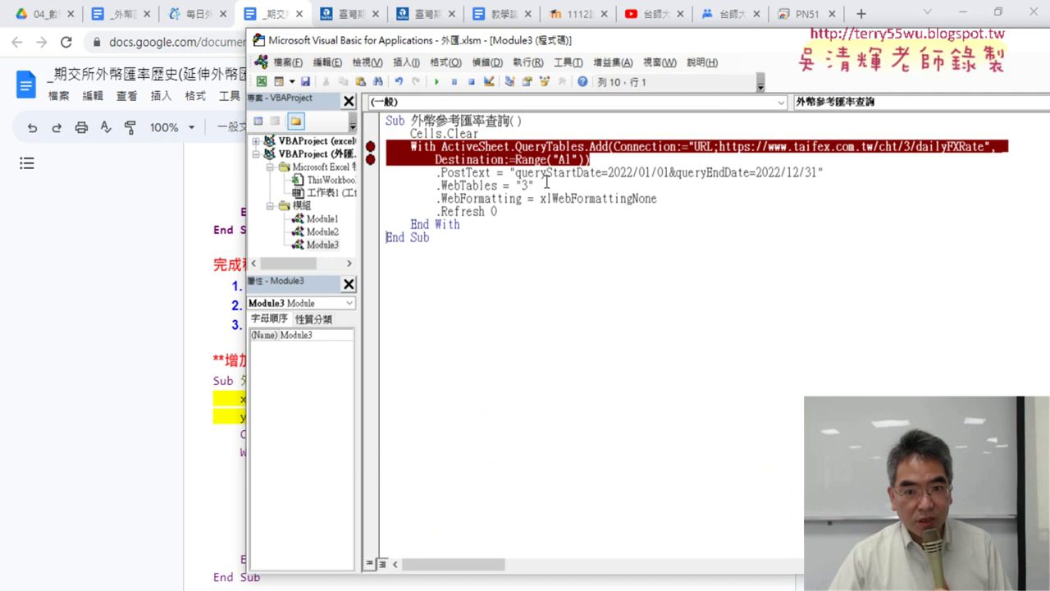
pyautogui.moveTo(515, 172); pyautogui.dragTo(817, 173)
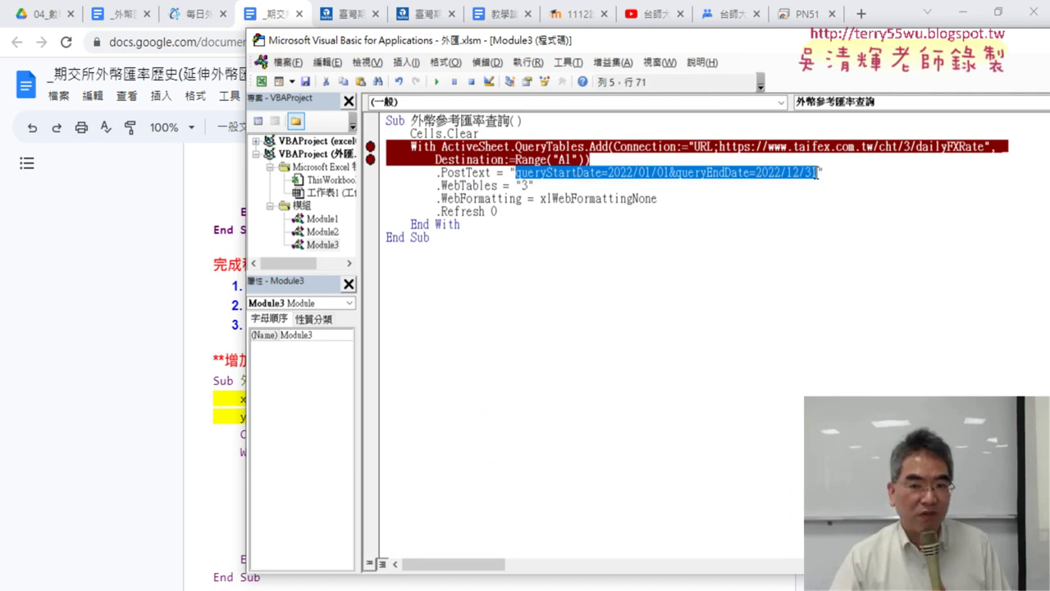
# Select the x and y InputBox lines in the tutorial document, then return to the VBA editor
pyautogui.click(964, 12)
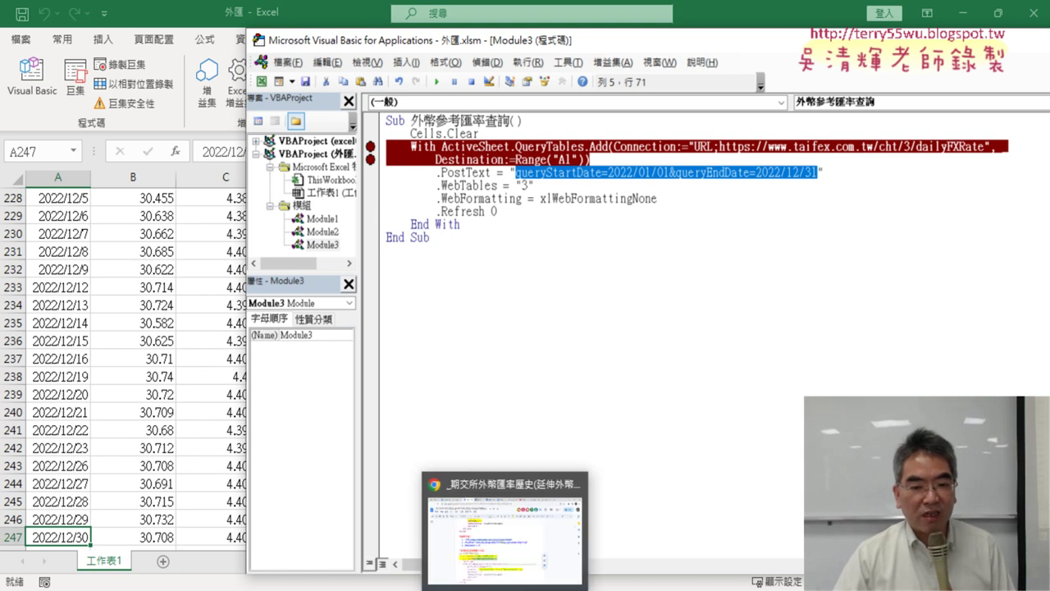
pyautogui.click(502, 551)
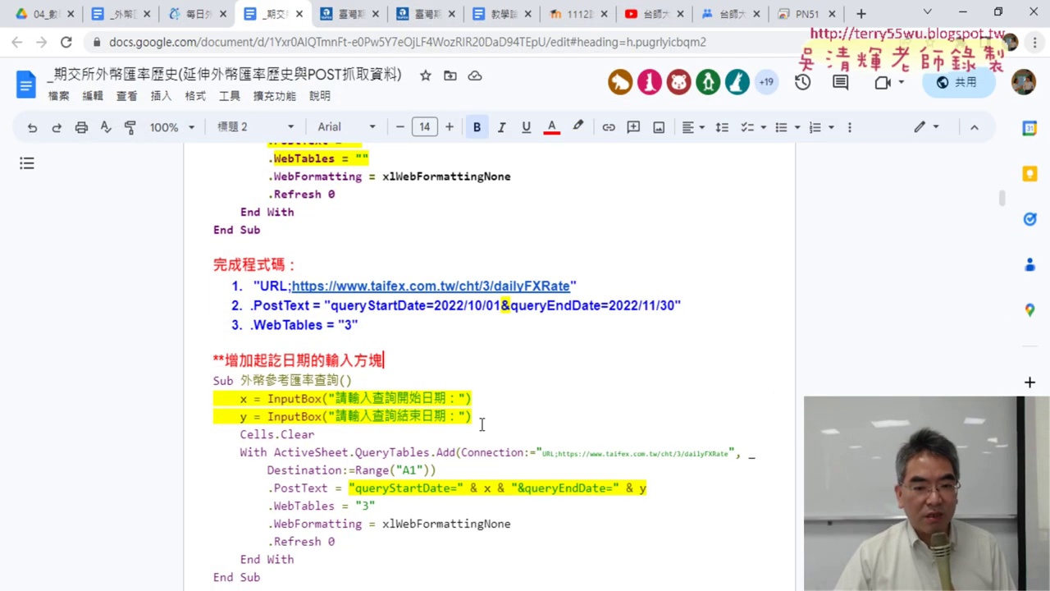
pyautogui.moveTo(482, 419); pyautogui.dragTo(215, 397)
pyautogui.hotkey('ctrl', 'c')
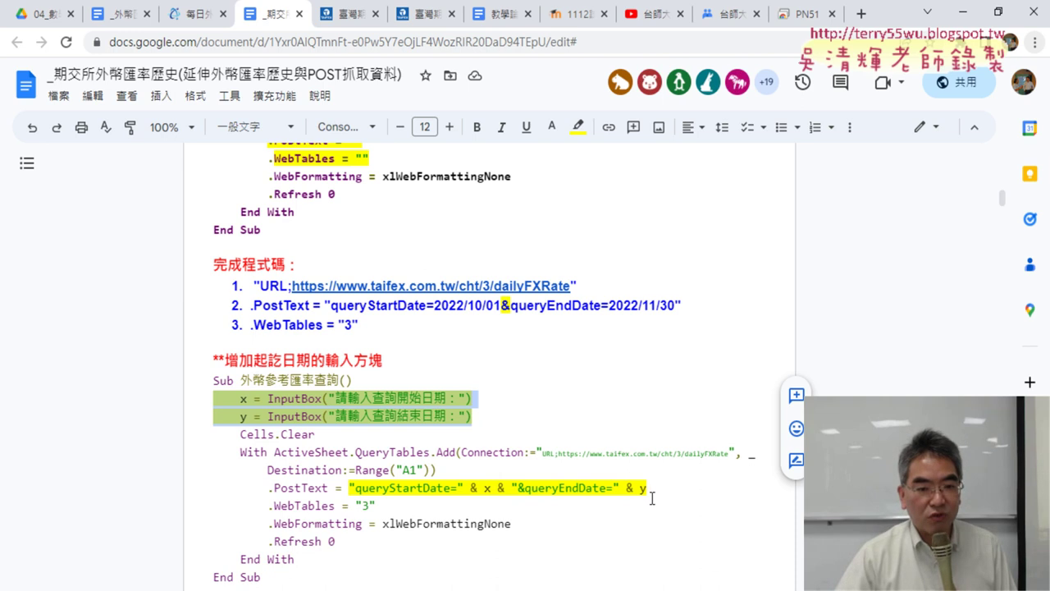
pyautogui.click(962, 14)
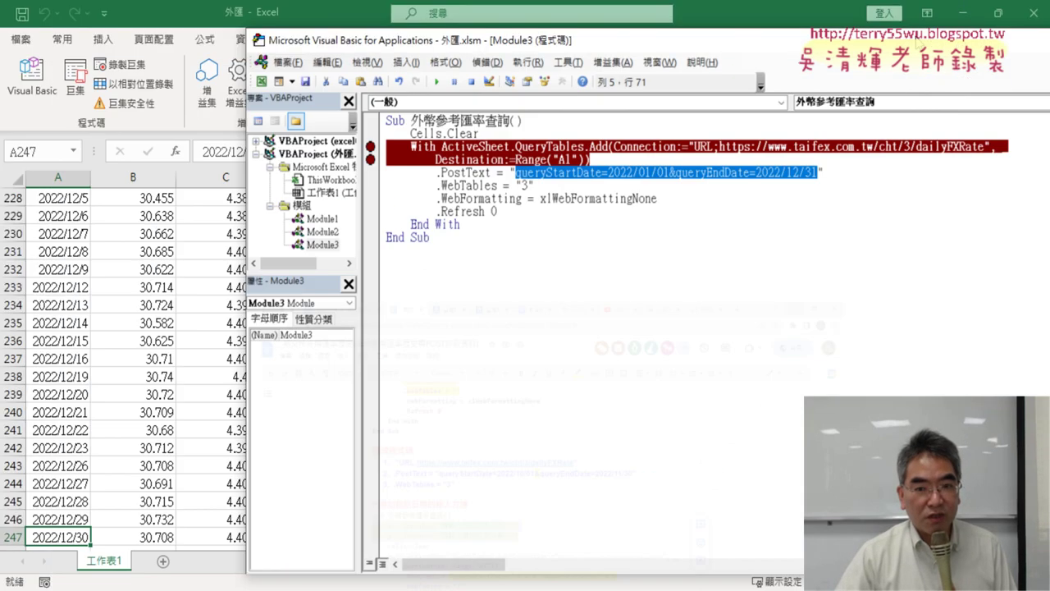
# Paste the x and y InputBox date prompts below the Sub line, then select PostText's start date 2022/01/01
pyautogui.click(569, 120)
pyautogui.press('Return')
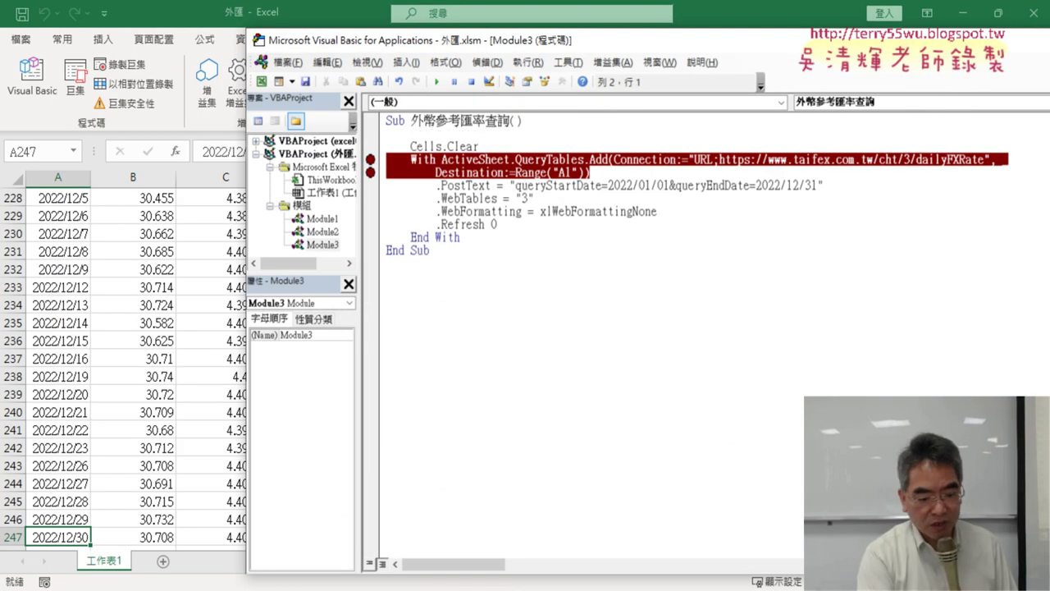
pyautogui.hotkey('ctrl', 'v')
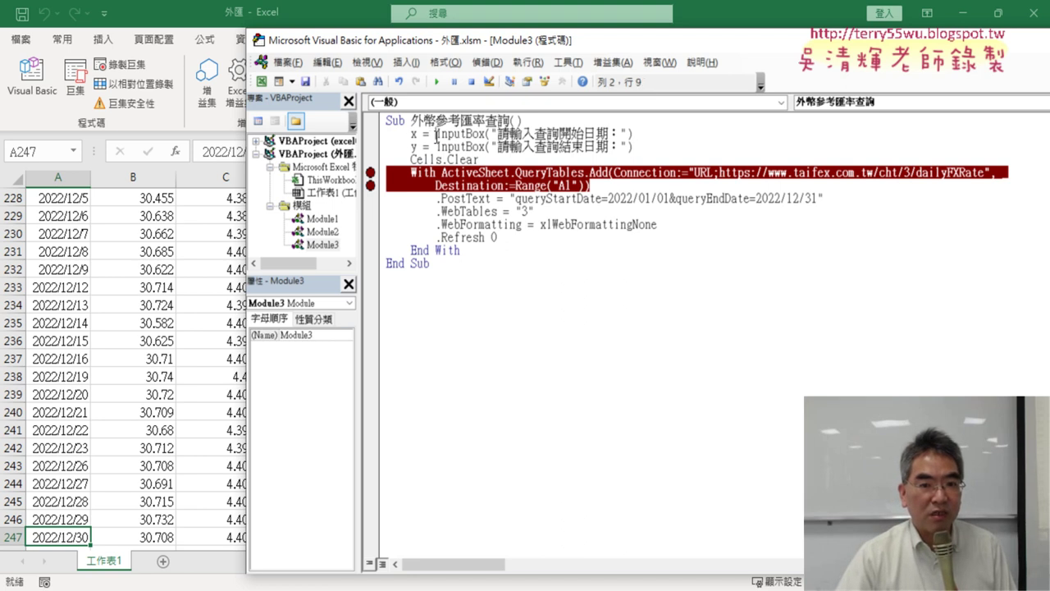
pyautogui.moveTo(436, 133); pyautogui.dragTo(488, 138)
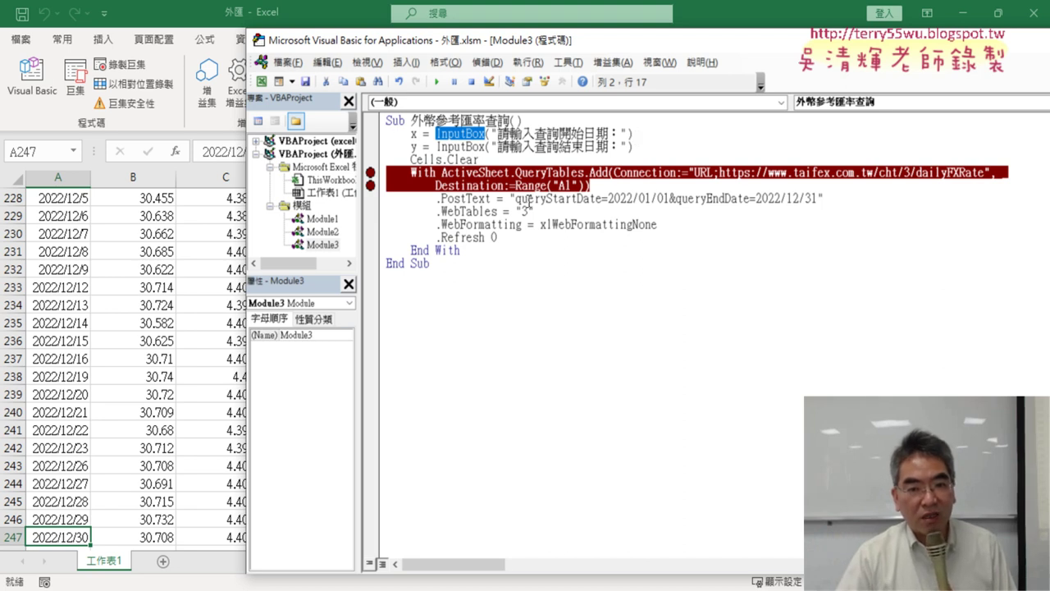
pyautogui.click(517, 199)
pyautogui.moveTo(607, 199); pyautogui.dragTo(669, 198)
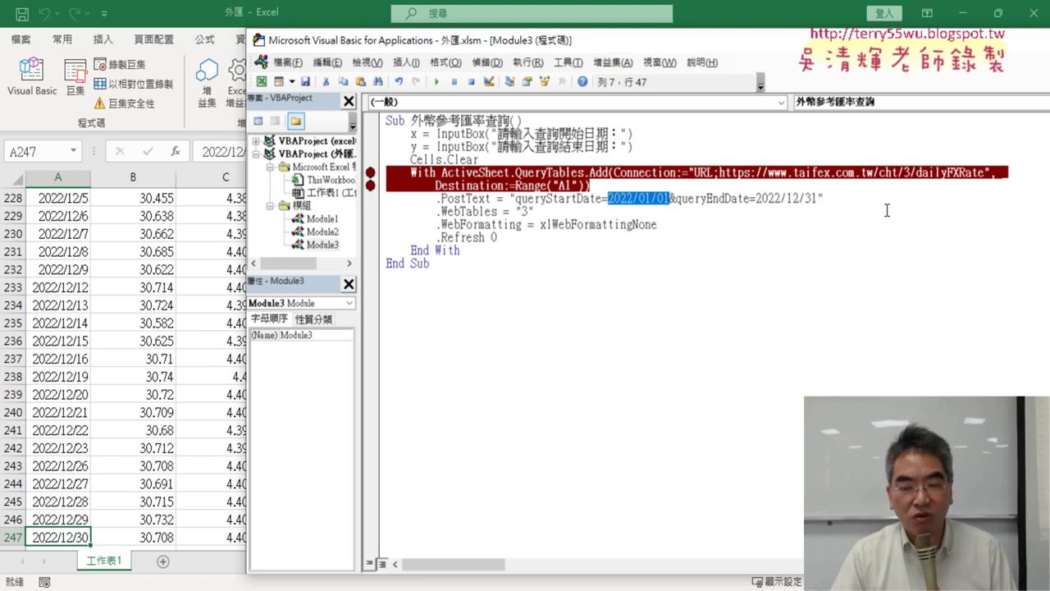
# Replace the fixed 2022/01/01 and 2022/12/31 dates with x and y, removing the trailing empty string
pyautogui.write('""')
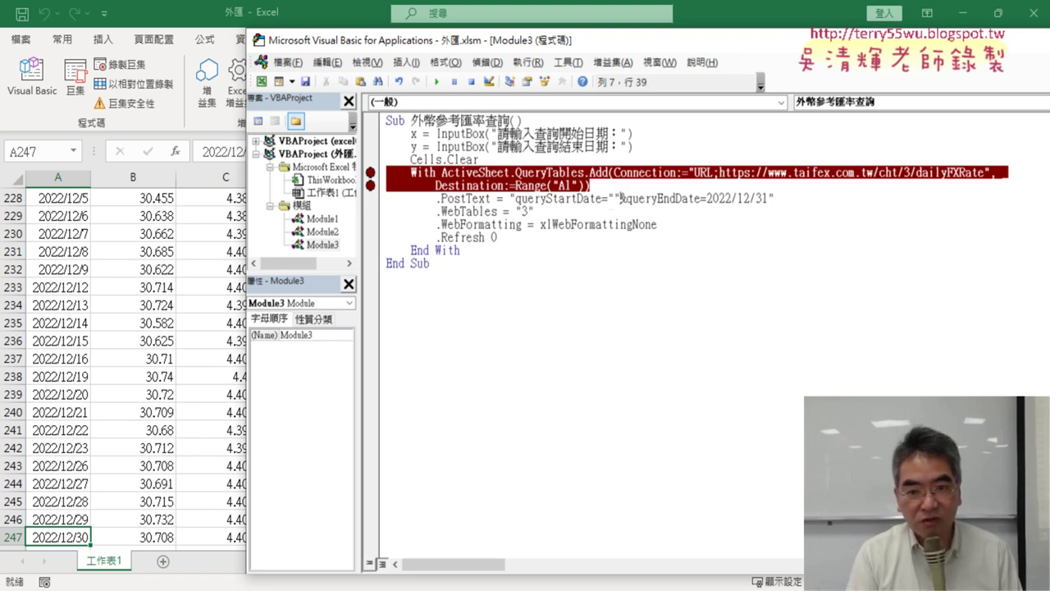
pyautogui.write('&x')
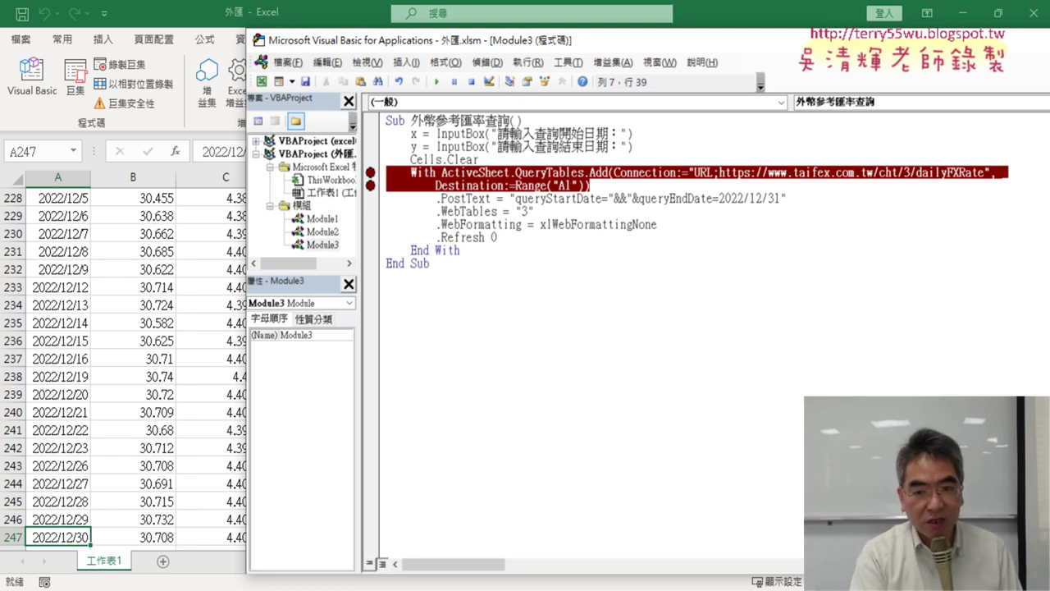
pyautogui.write('&')
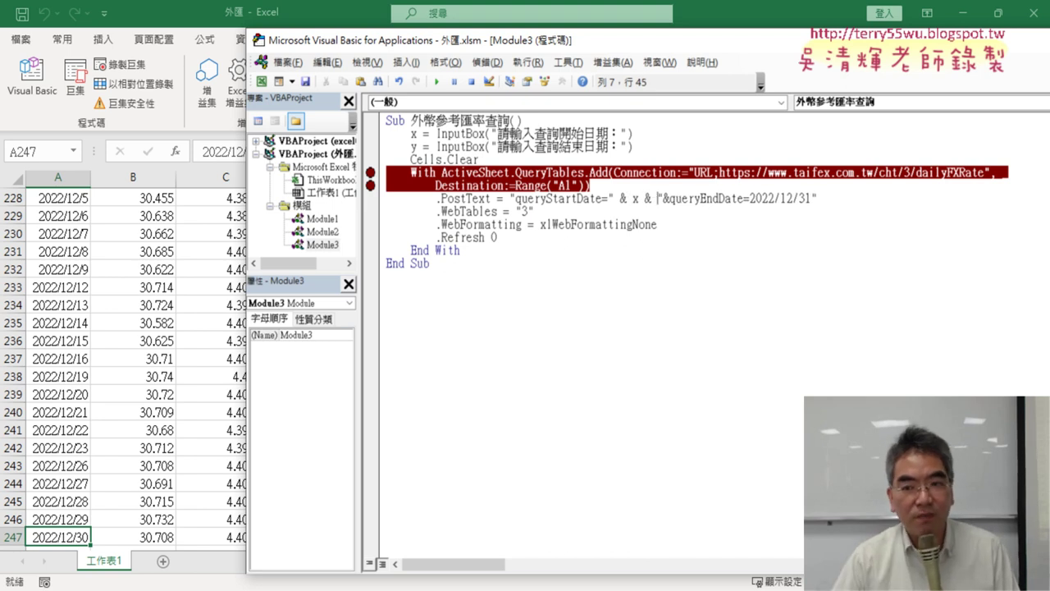
pyautogui.moveTo(749, 199)
pyautogui.mouseDown()
pyautogui.moveTo(820, 202)
pyautogui.moveTo(794, 205)
pyautogui.mouseUp()
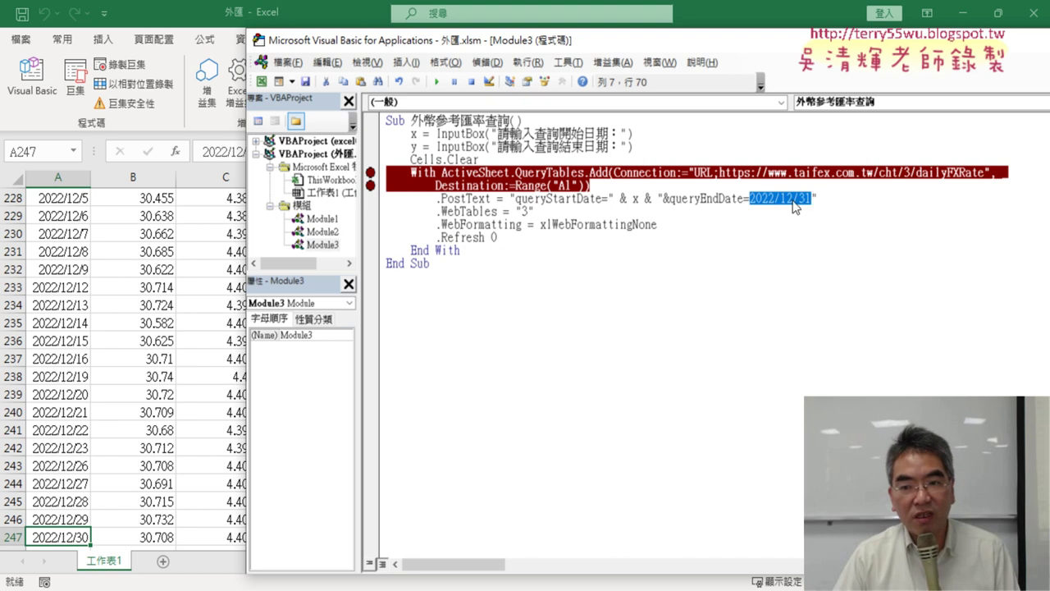
pyautogui.press('Delete')
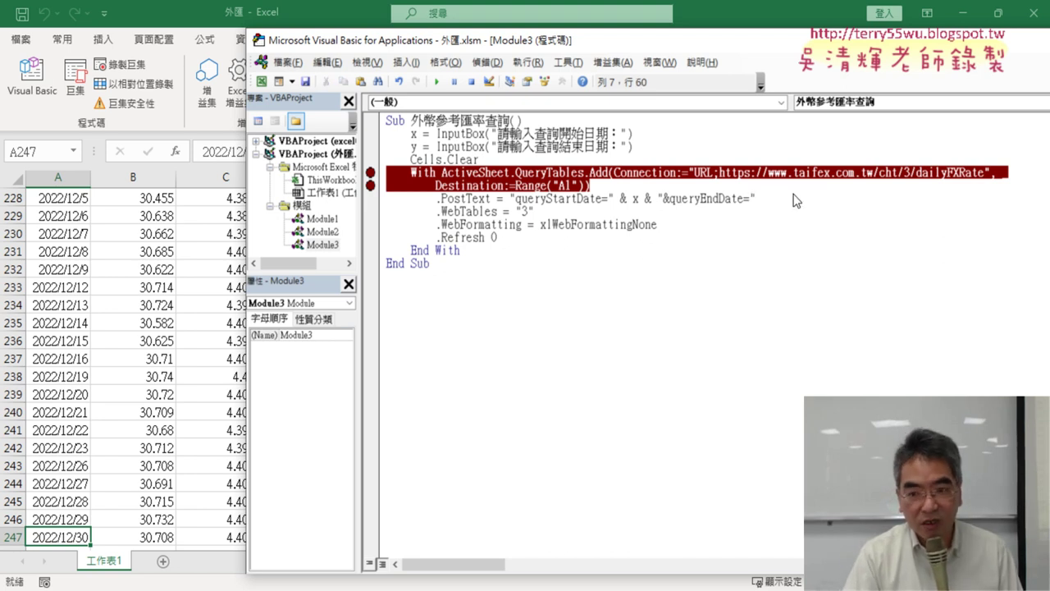
pyautogui.write('" ')
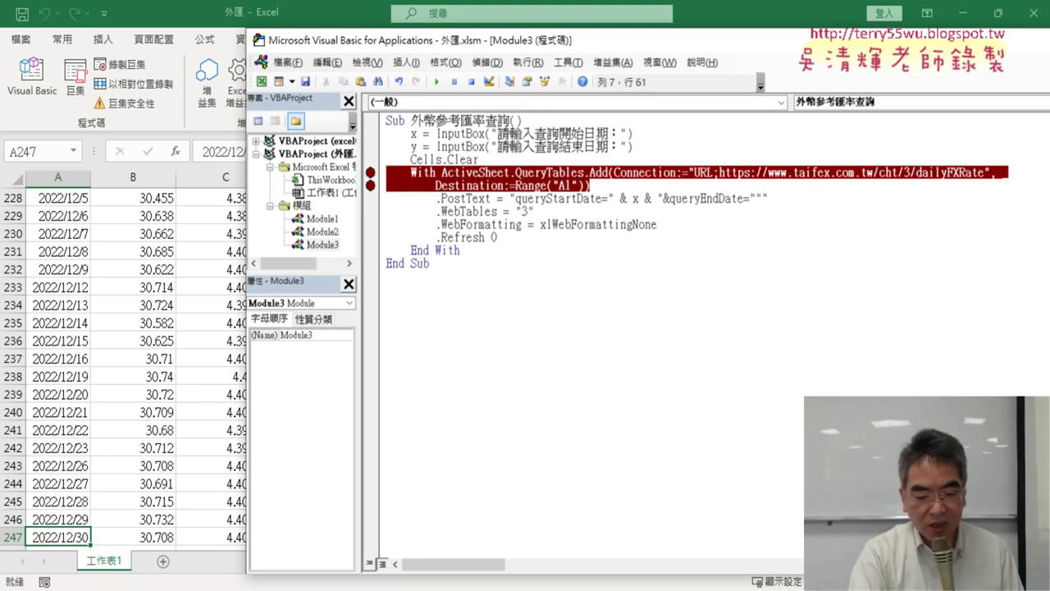
pyautogui.write('&&y &')
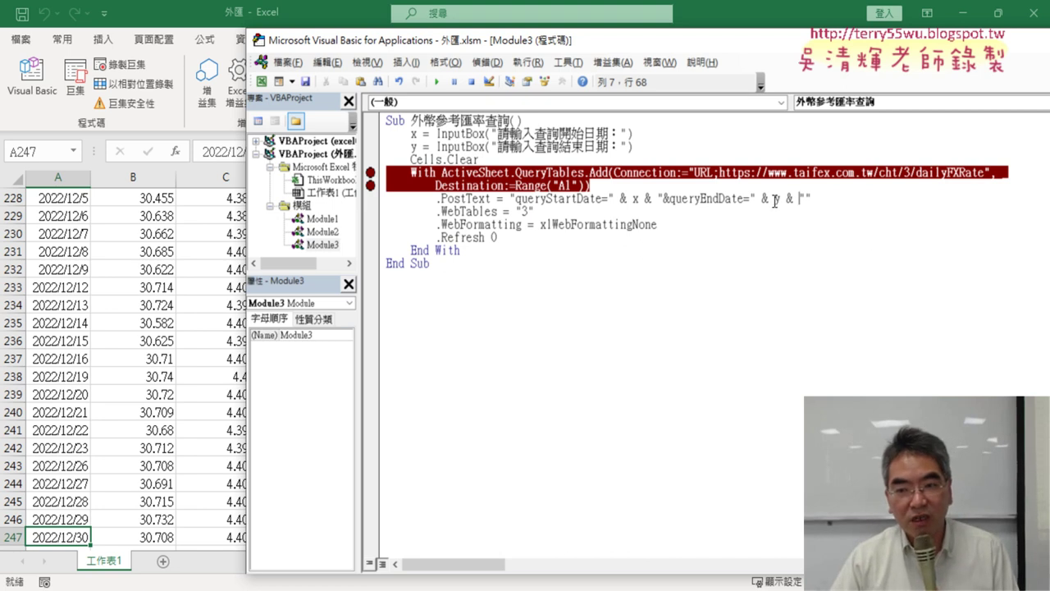
pyautogui.moveTo(785, 199); pyautogui.dragTo(824, 199)
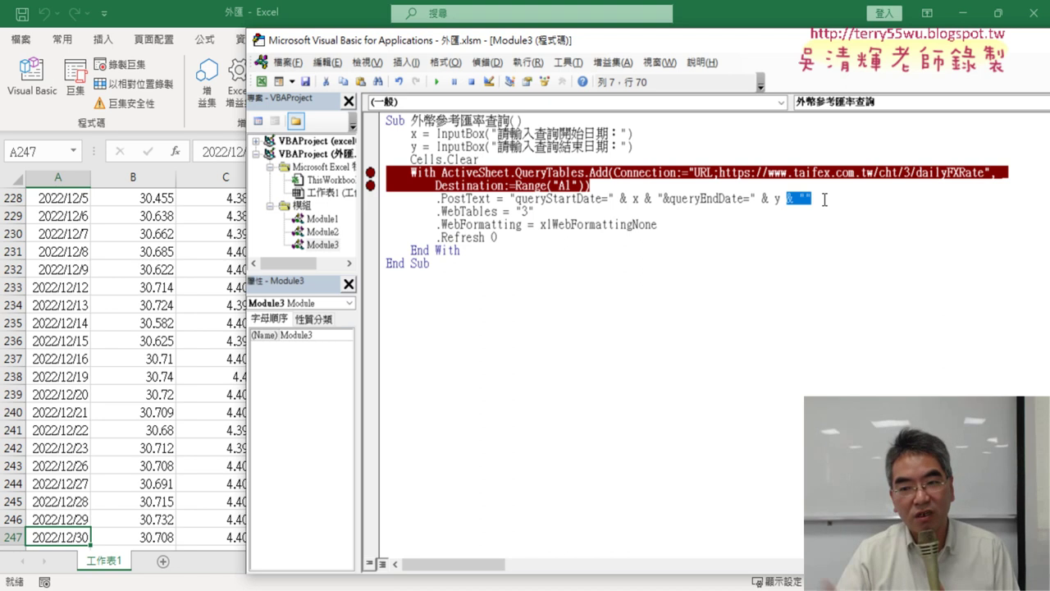
pyautogui.press('Delete')
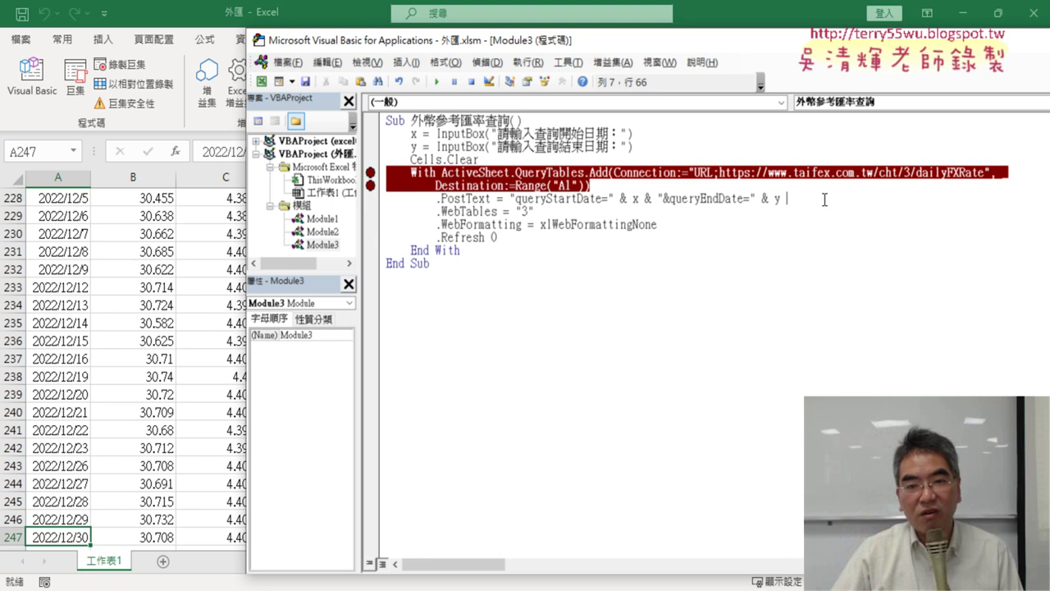
# From the top of the rates worksheet, run the edited macro with Run Sub in the VBA editor
pyautogui.moveTo(646, 149); pyautogui.dragTo(379, 133)
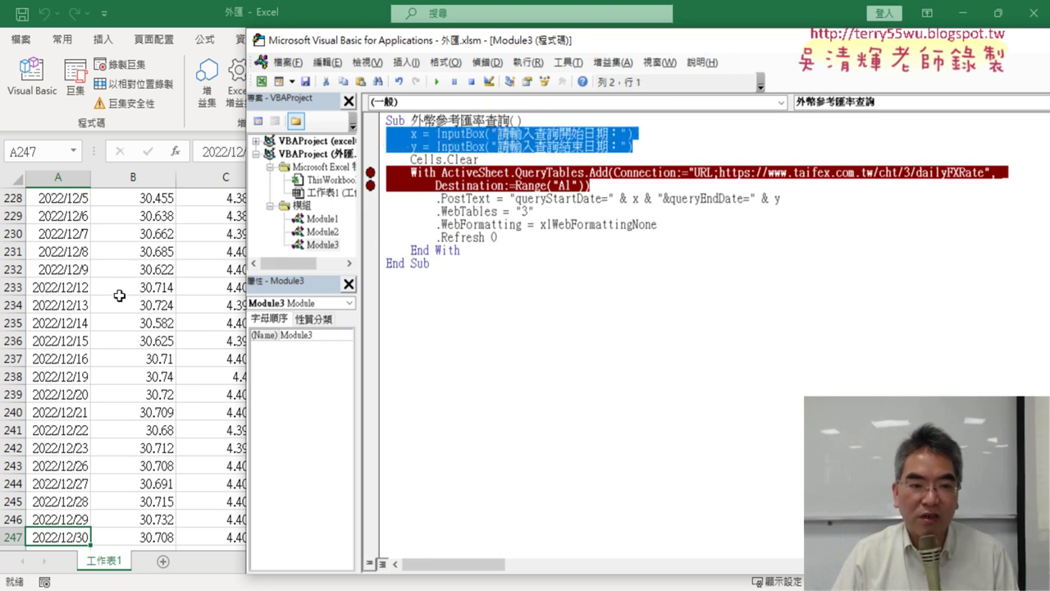
pyautogui.scroll(4, 119, 295)
pyautogui.scroll(8, 119, 295)
pyautogui.scroll(7, 119, 295)
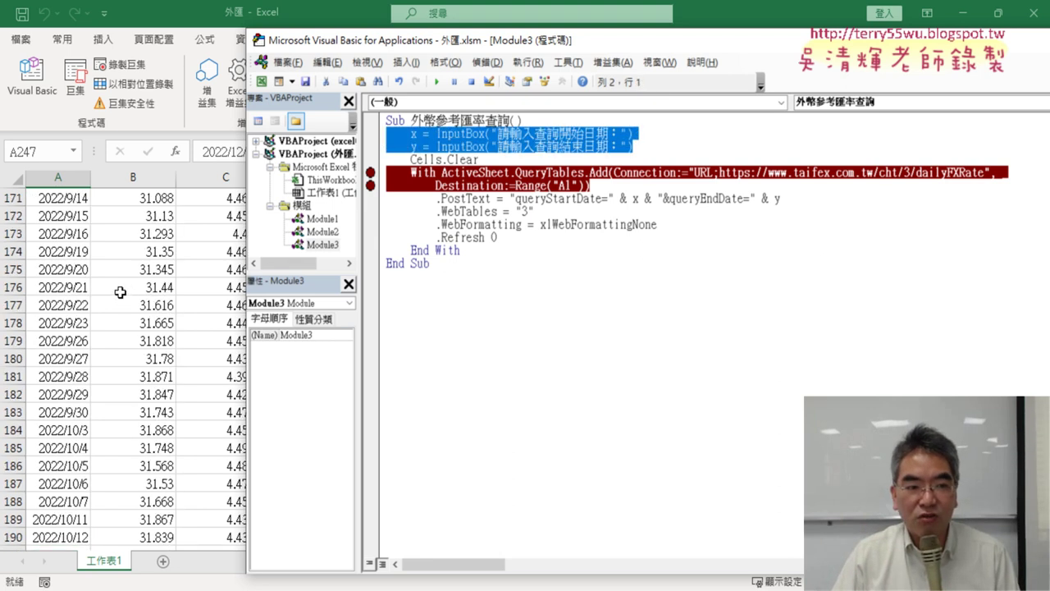
pyautogui.scroll(6, 117, 293)
pyautogui.click(64, 284)
pyautogui.hotkey('ctrl', 'Home')
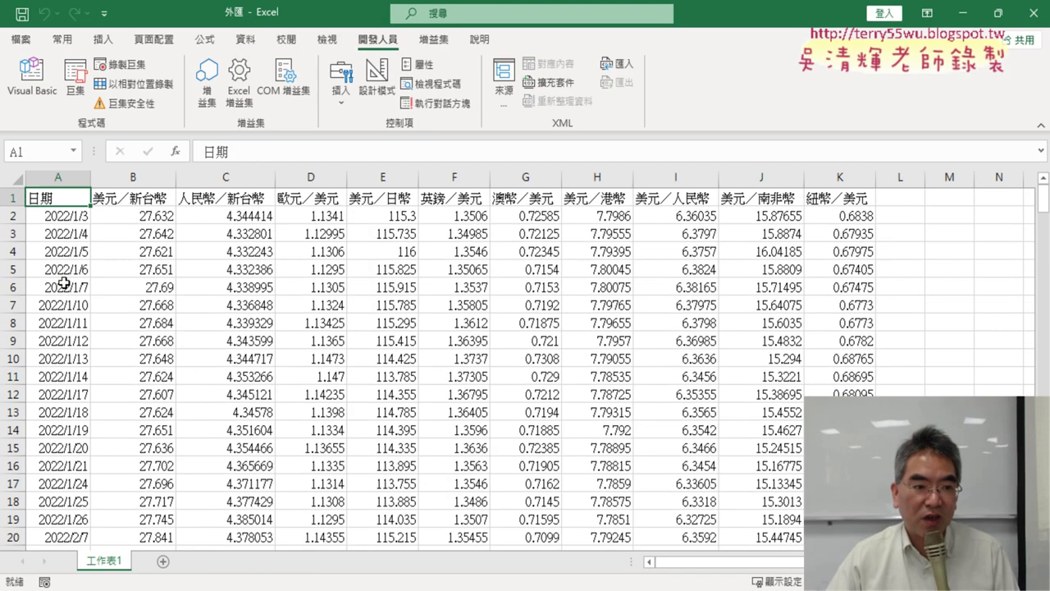
pyautogui.click(31, 75)
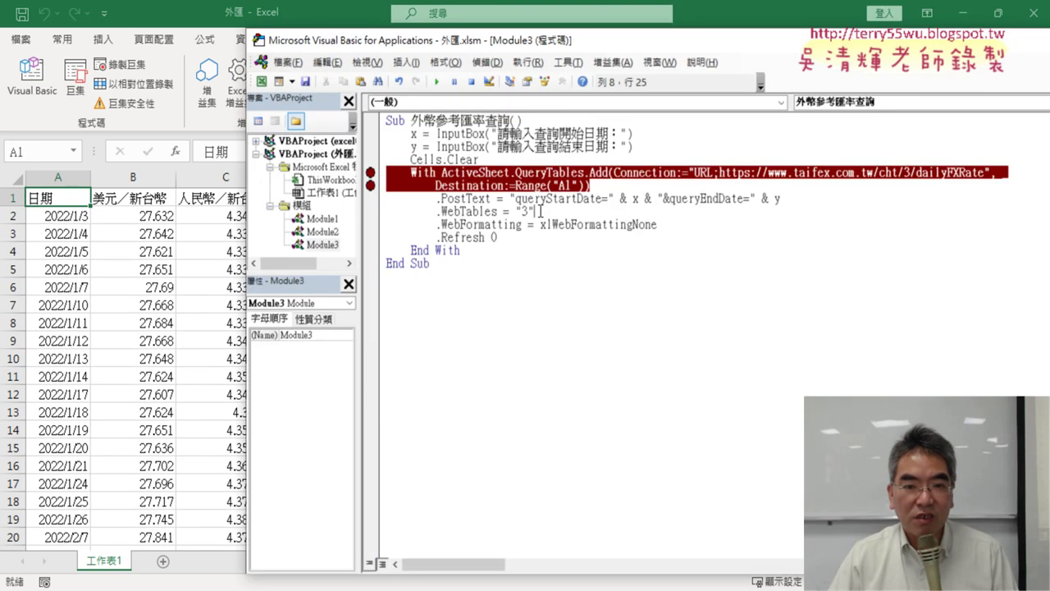
pyautogui.click(436, 83)
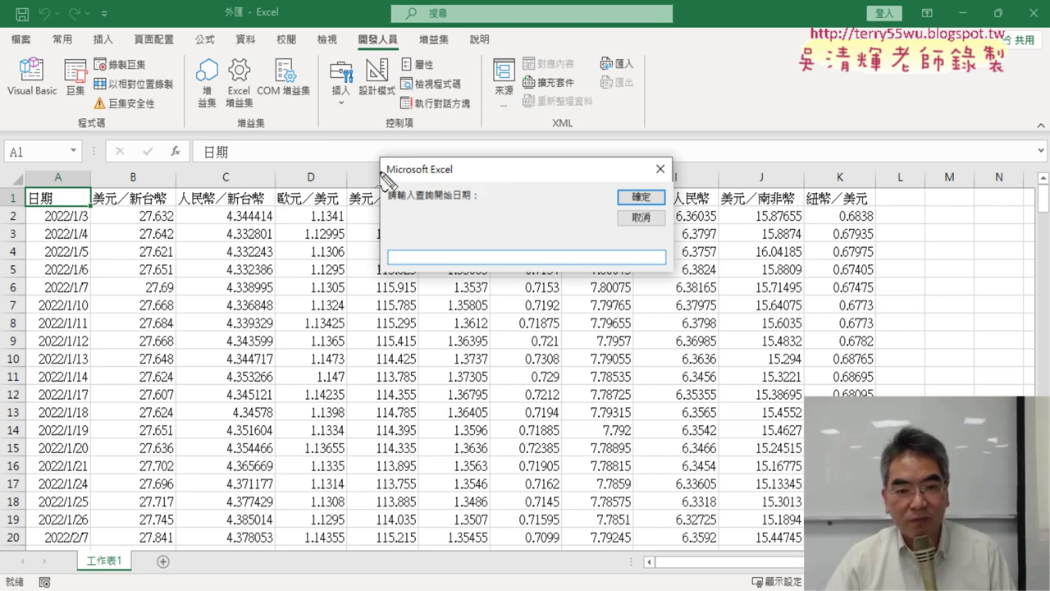
# Enter 2021/1/1 as the query start date and confirm it
pyautogui.moveTo(377, 156); pyautogui.dragTo(366, 285)
pyautogui.moveTo(385, 170); pyautogui.dragTo(671, 267)
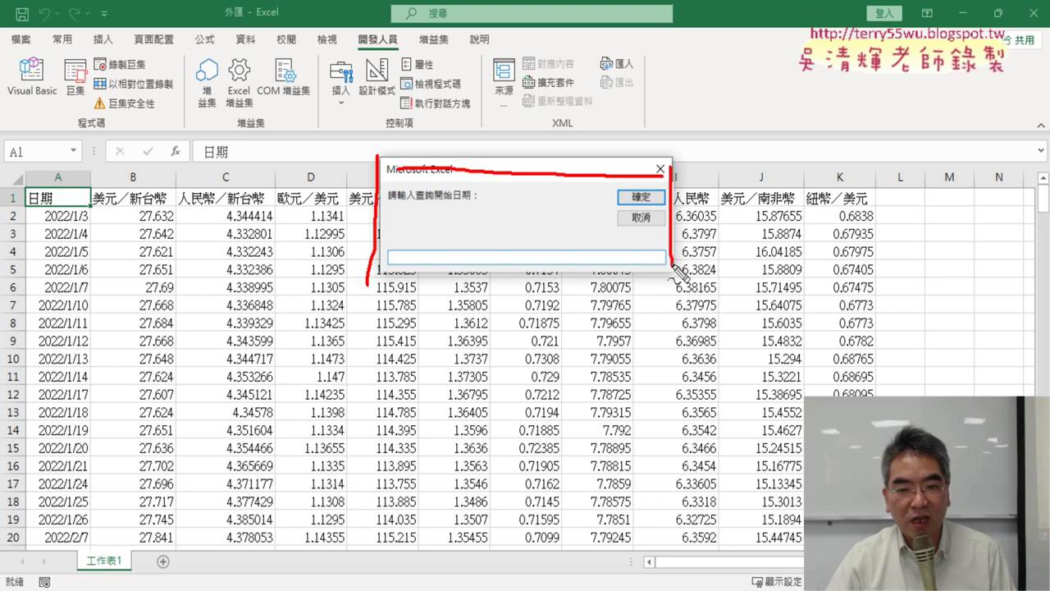
pyautogui.press('Escape')
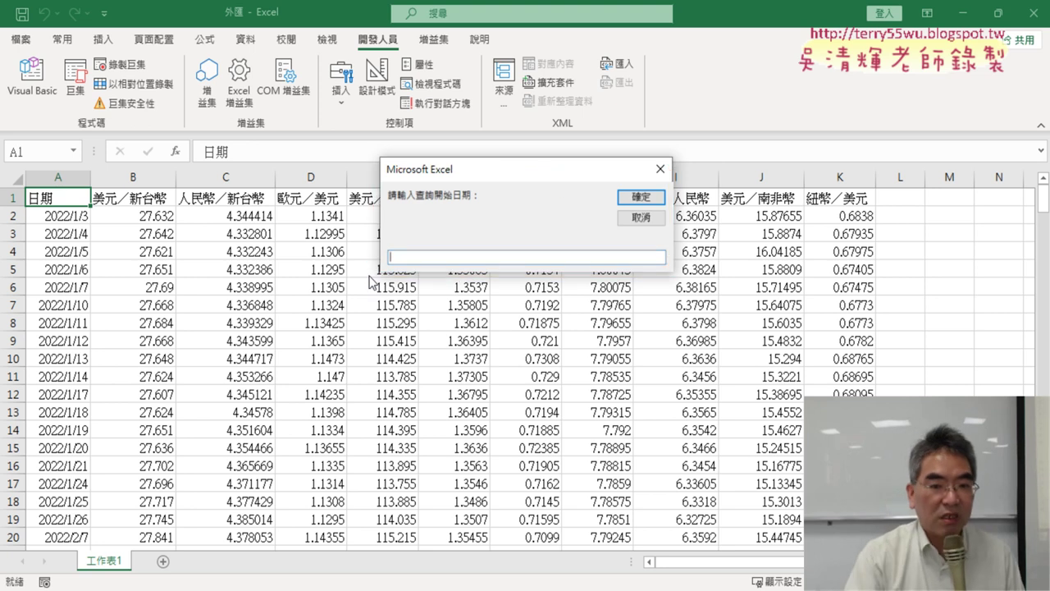
pyautogui.write('202')
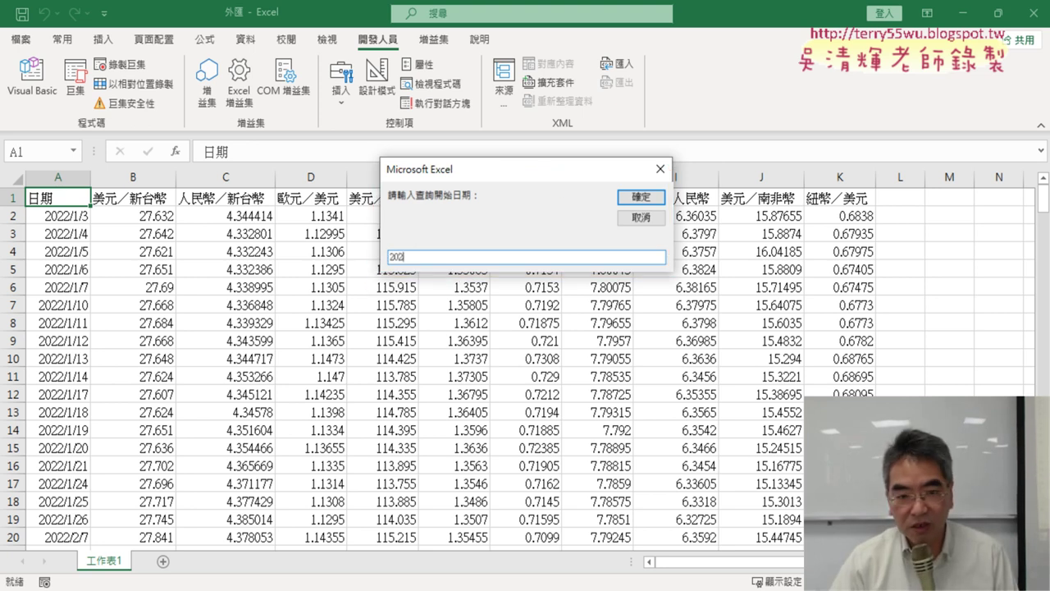
pyautogui.write('1/1')
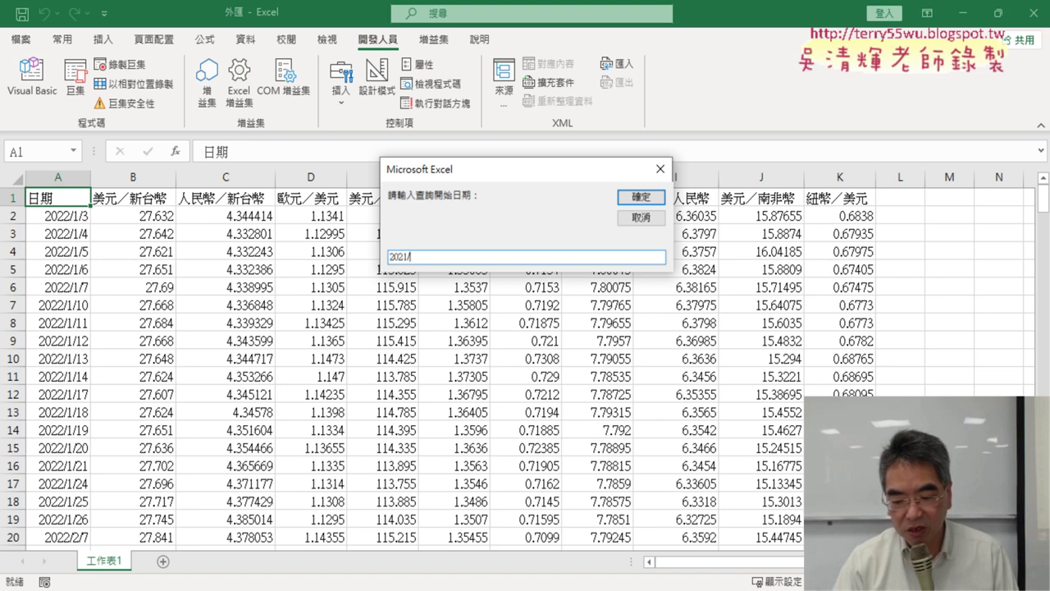
pyautogui.write('/1')
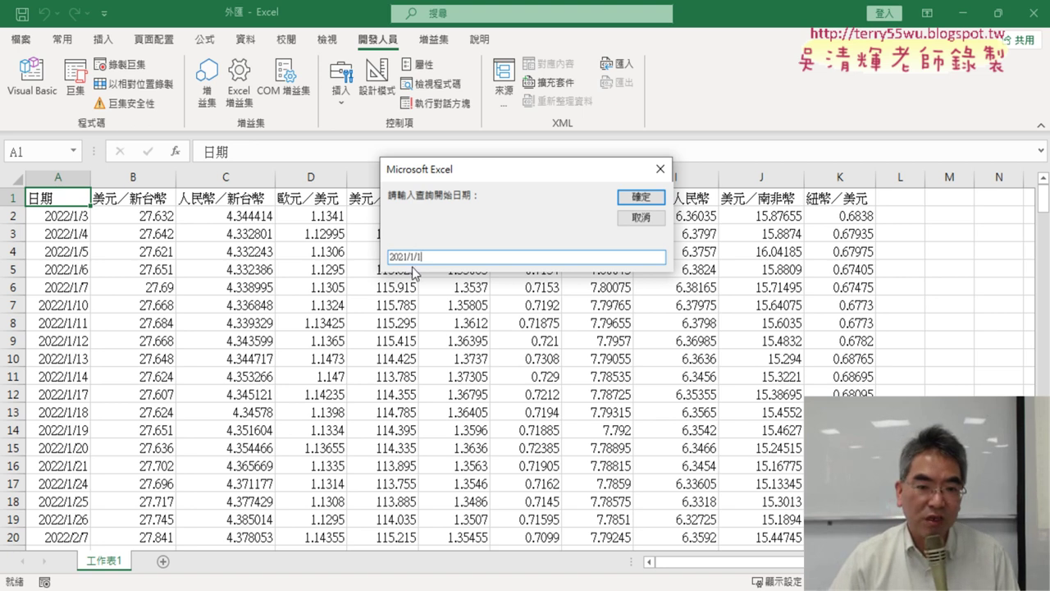
pyautogui.moveTo(408, 257); pyautogui.dragTo(420, 261)
pyautogui.doubleClick(419, 261)
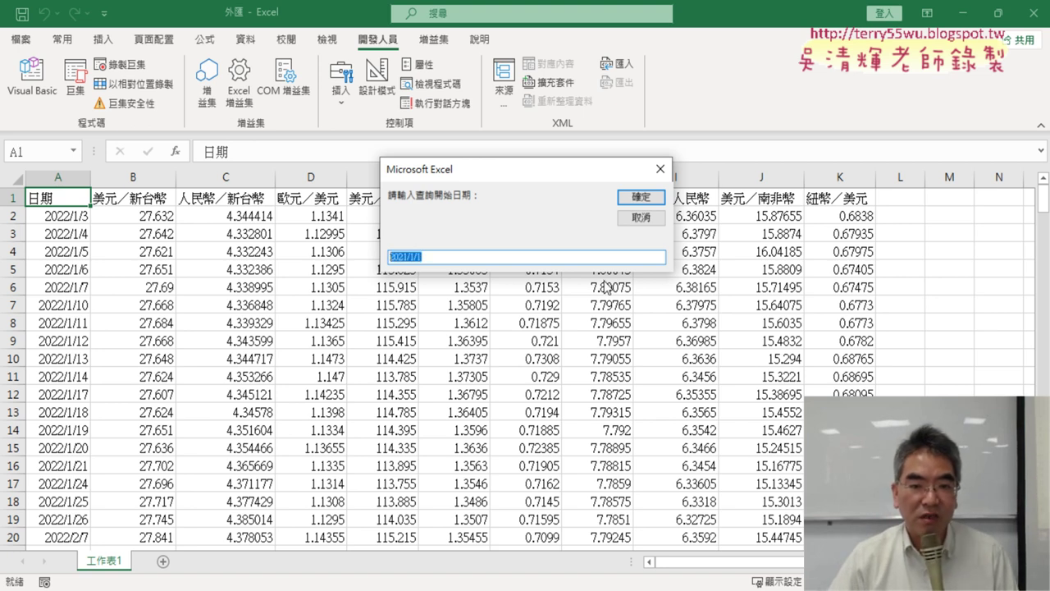
pyautogui.click(630, 199)
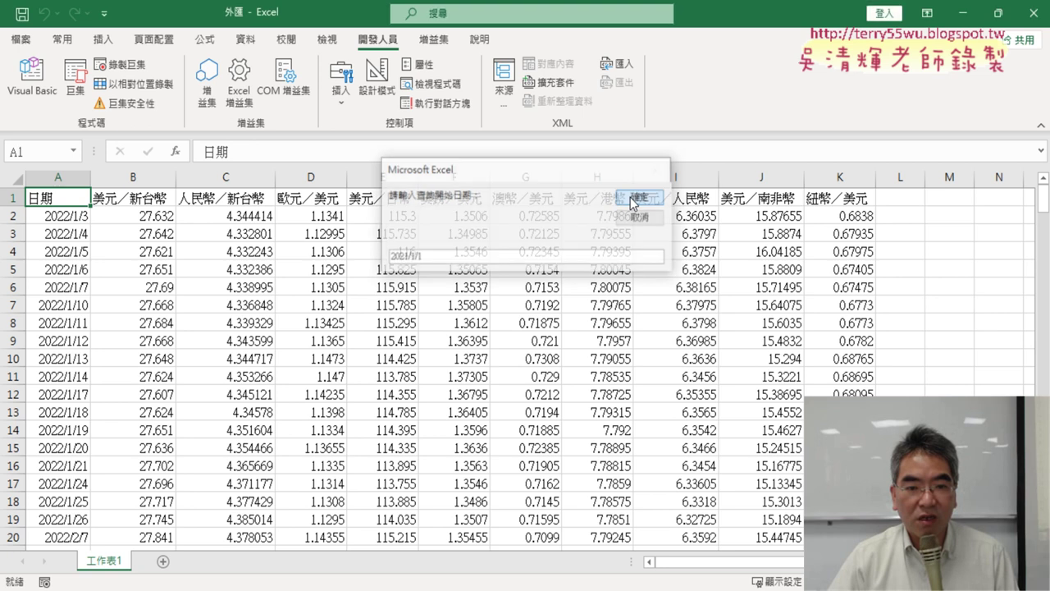
# Enter 2021/3/31 as the query end date and confirm it
pyautogui.write('2')
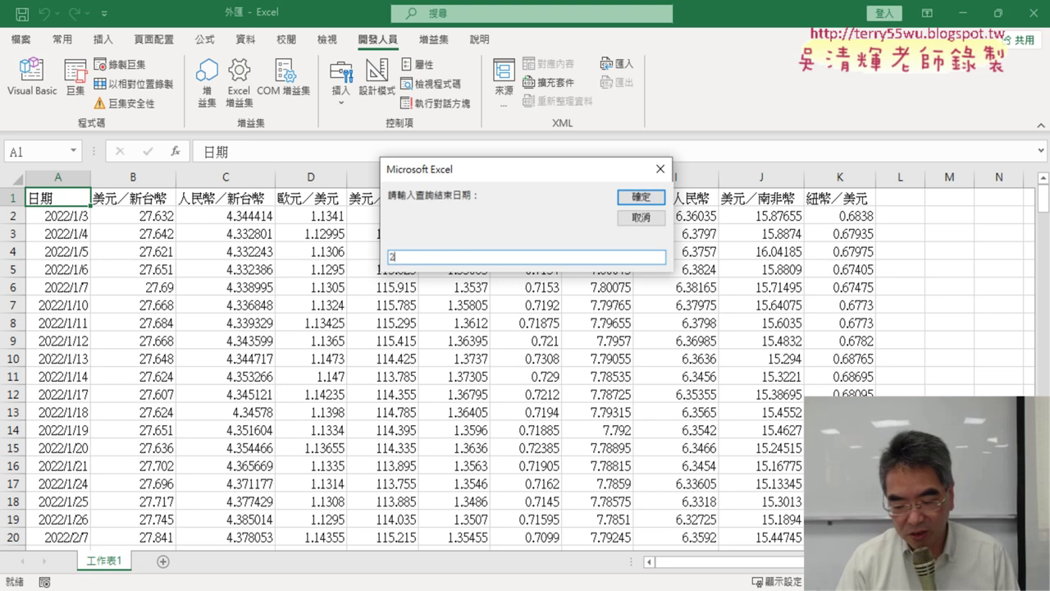
pyautogui.write('021/')
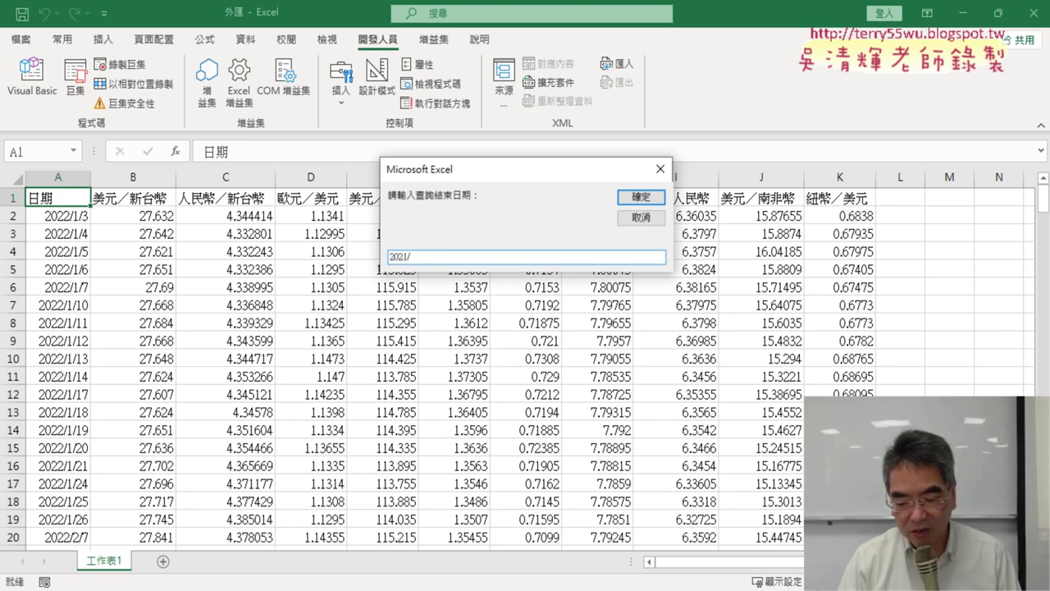
pyautogui.write('3/31')
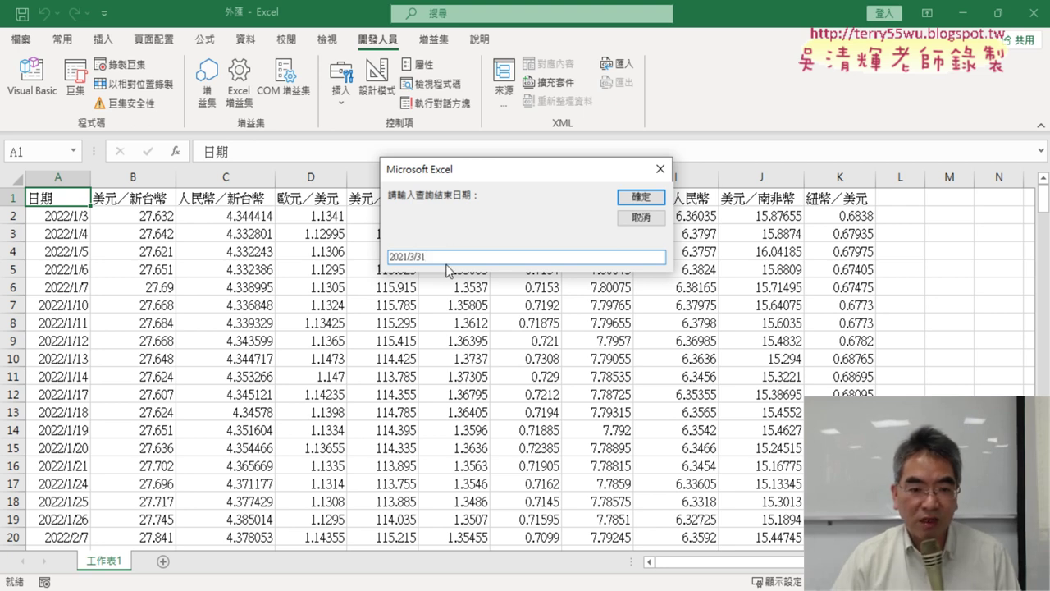
pyautogui.moveTo(446, 260); pyautogui.dragTo(370, 258)
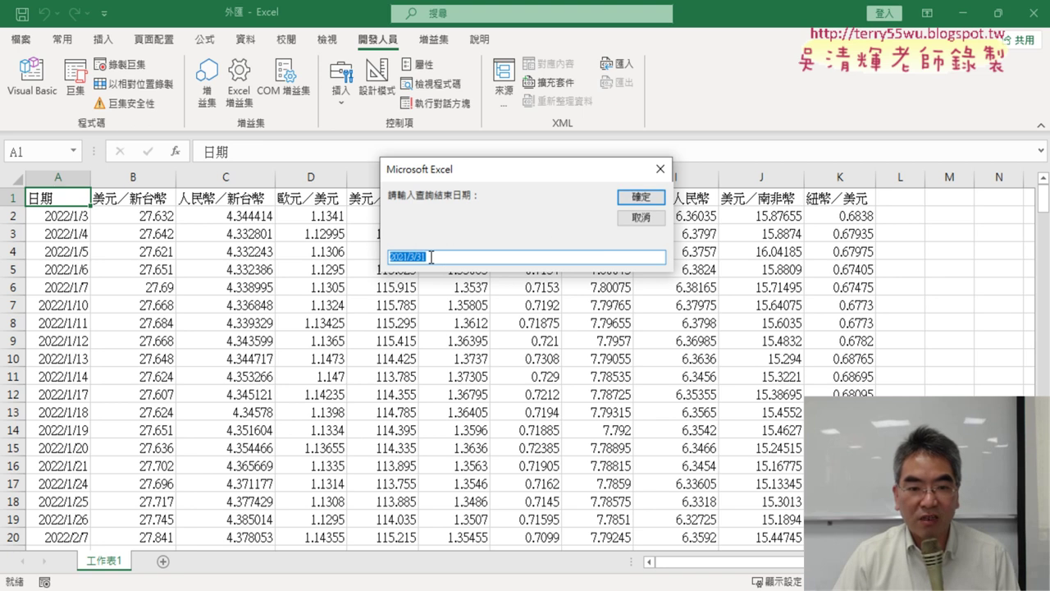
pyautogui.click(641, 198)
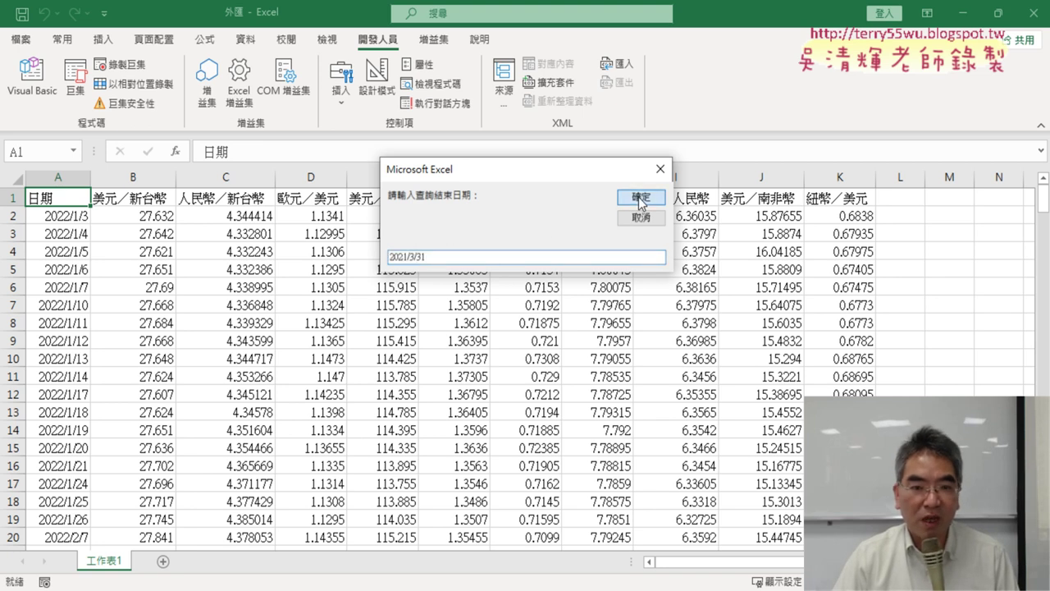
# Remove the breakpoint, resume the macro, and check the downloaded rates from 2021/1/4 to the last row
pyautogui.click(372, 181)
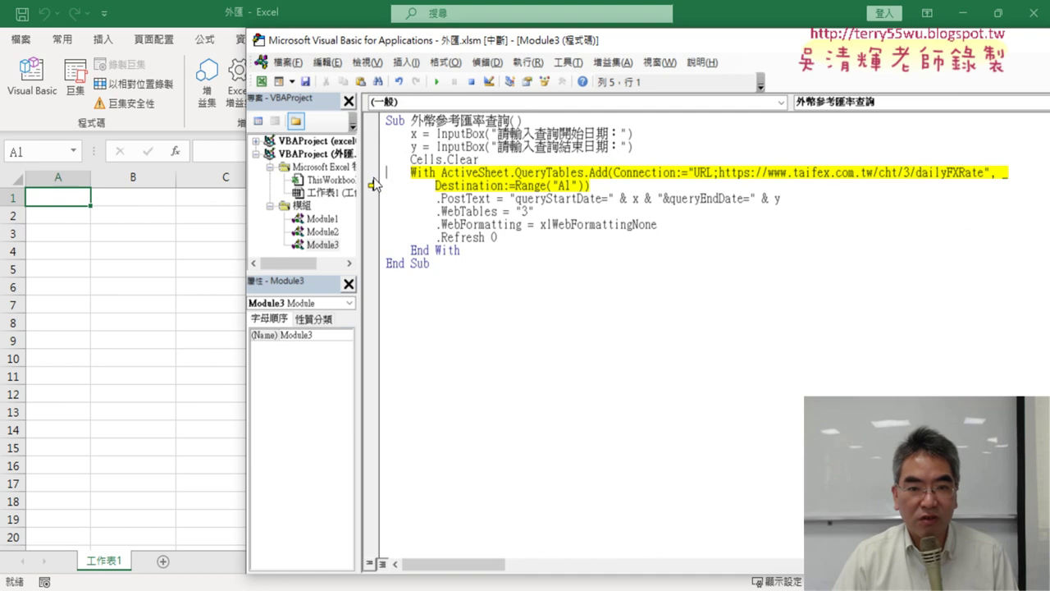
pyautogui.click(436, 81)
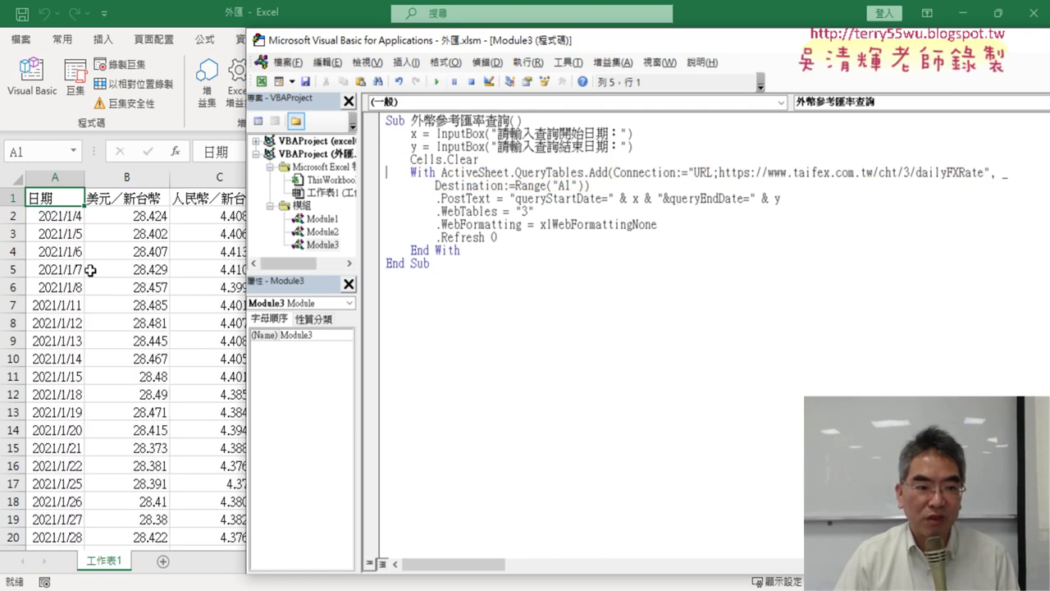
pyautogui.click(87, 269)
pyautogui.click(61, 226)
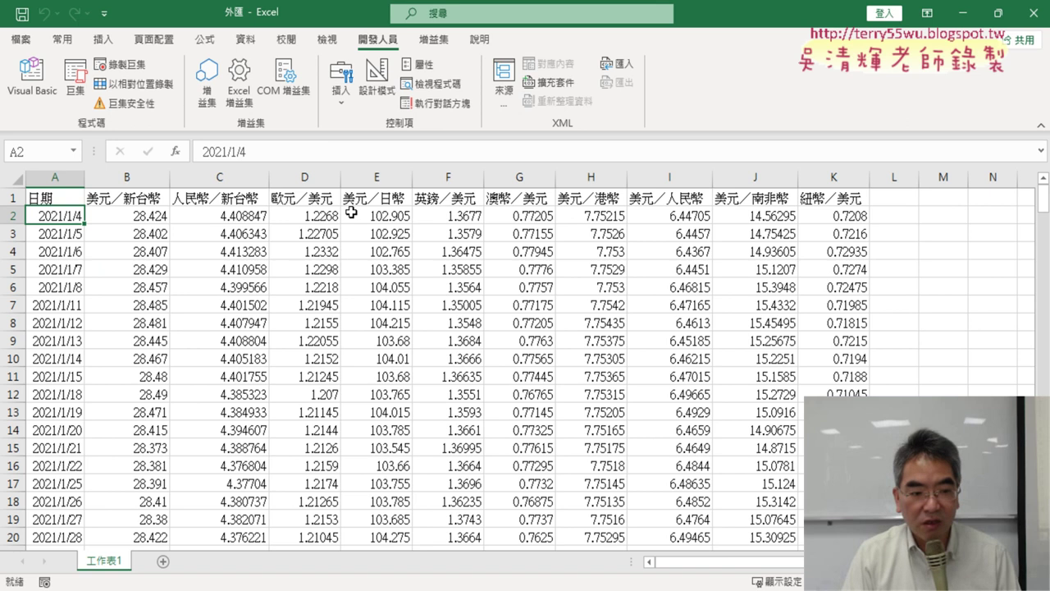
pyautogui.hotkey('ctrl', 'Down')
pyautogui.hotkey('ctrl', 'Up')
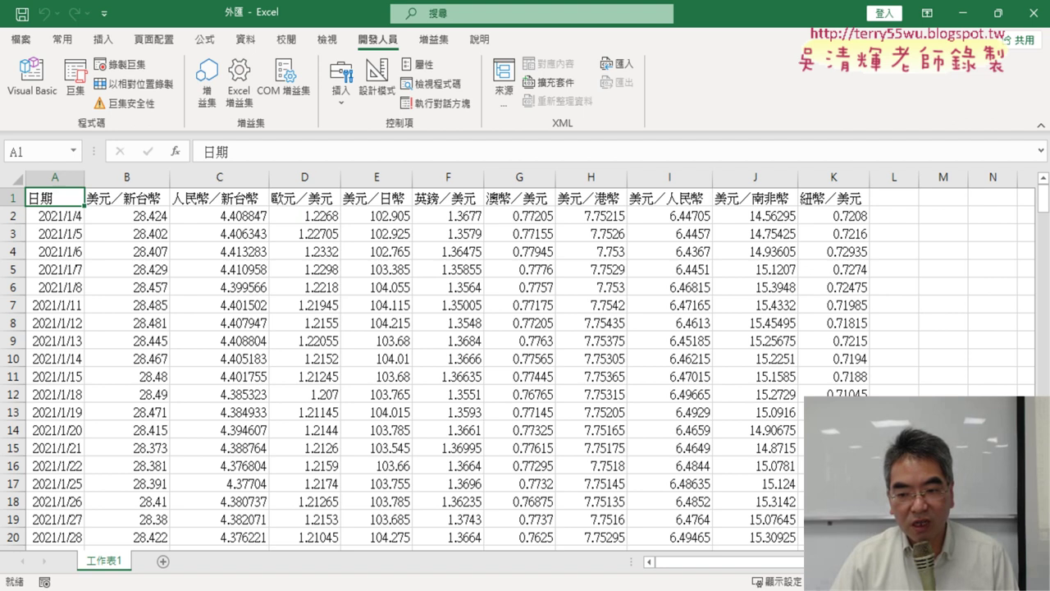
pyautogui.moveTo(730, 562); pyautogui.dragTo(848, 562)
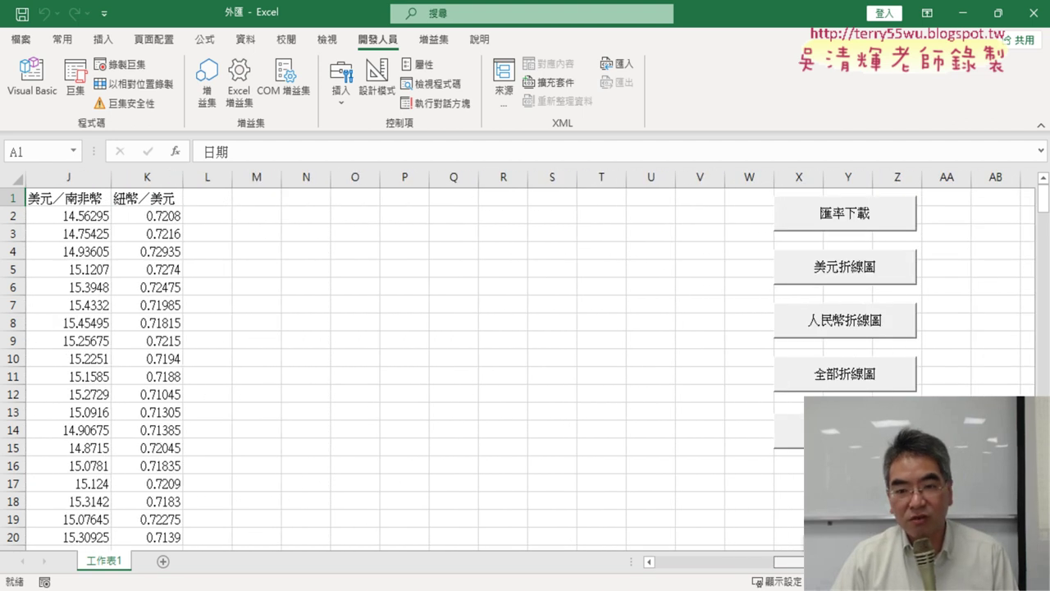
pyautogui.moveTo(848, 562); pyautogui.dragTo(719, 566)
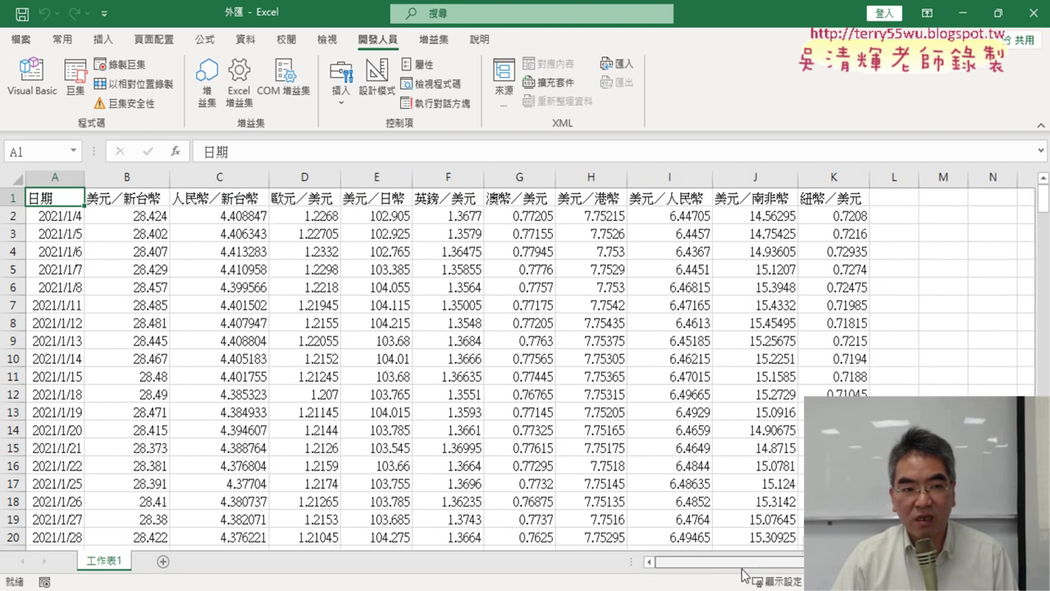
pyautogui.moveTo(788, 562); pyautogui.dragTo(828, 562)
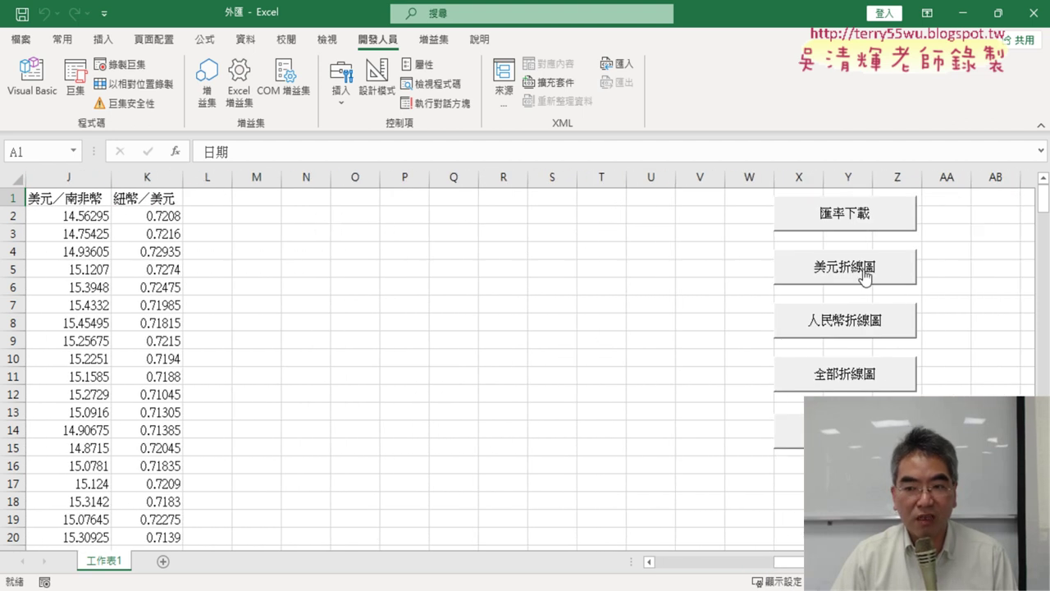
pyautogui.click(865, 277)
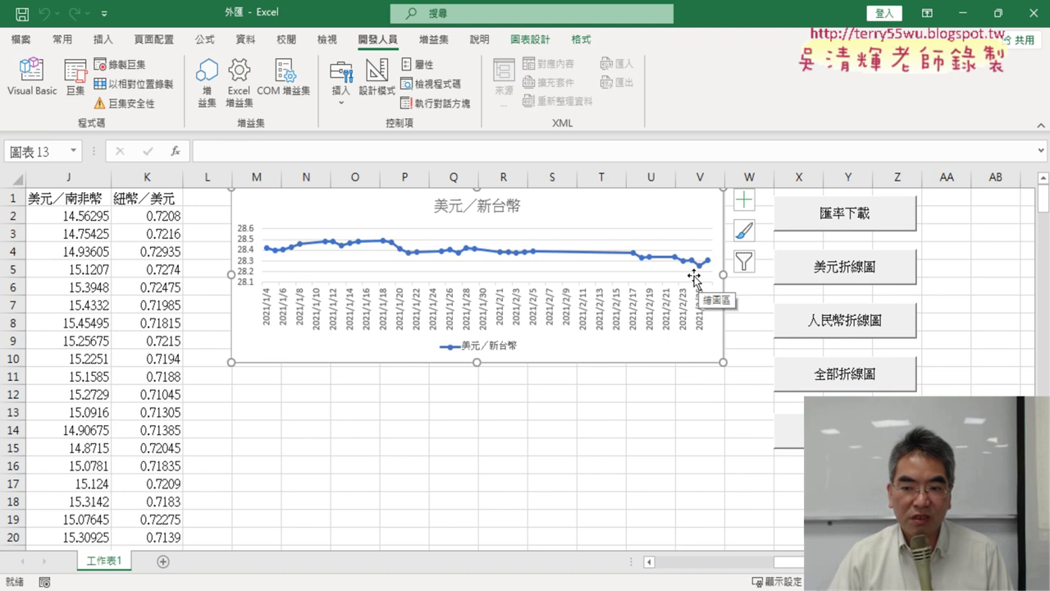
pyautogui.click(792, 431)
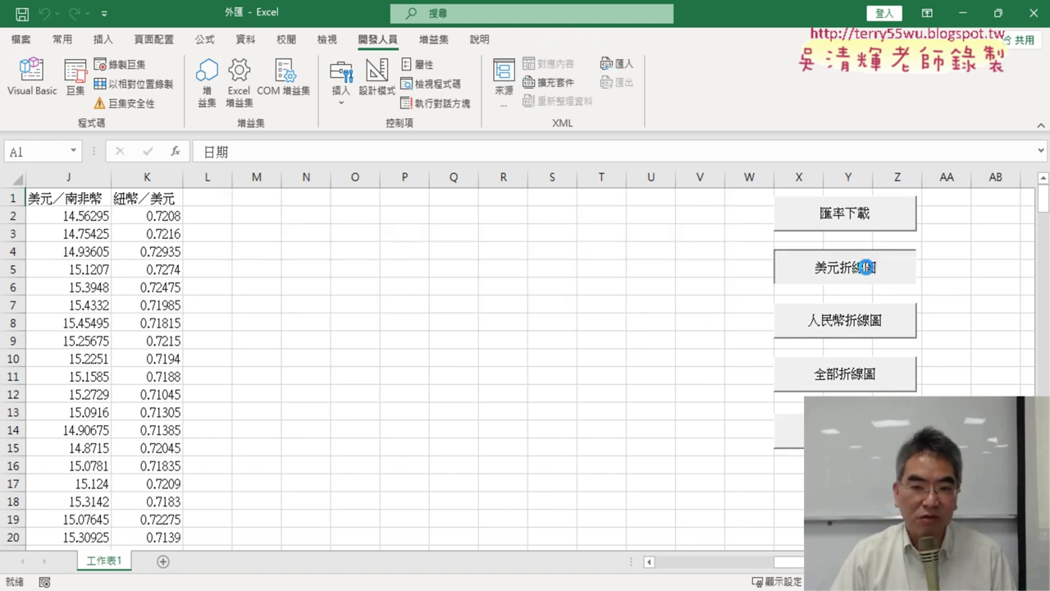
pyautogui.click(868, 275)
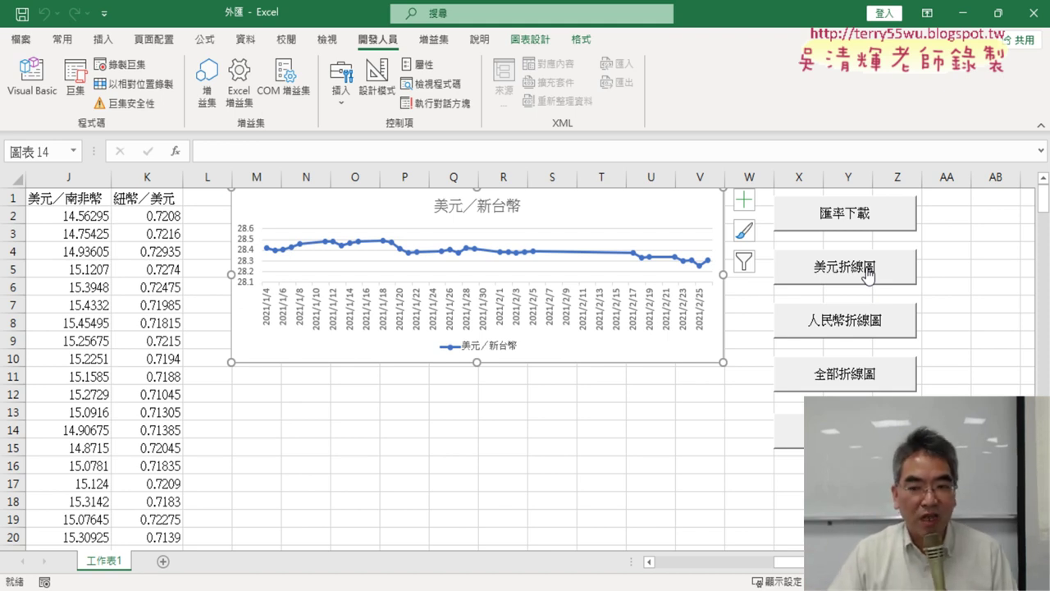
# Delete the chart from the sheet and select the start-date InputBox call in Module3
pyautogui.press('Delete')
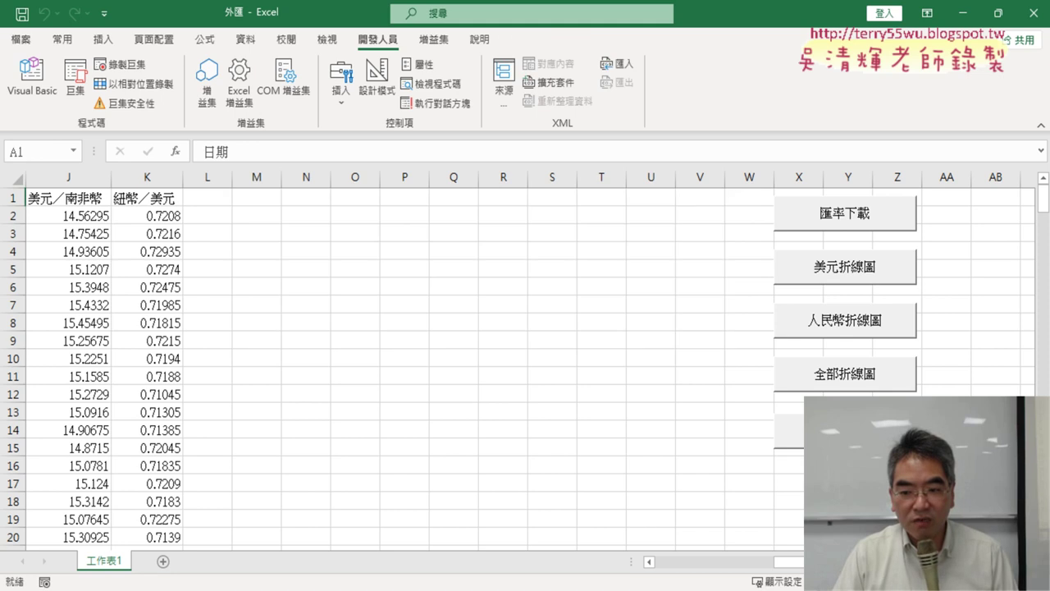
pyautogui.moveTo(789, 561); pyautogui.dragTo(660, 561)
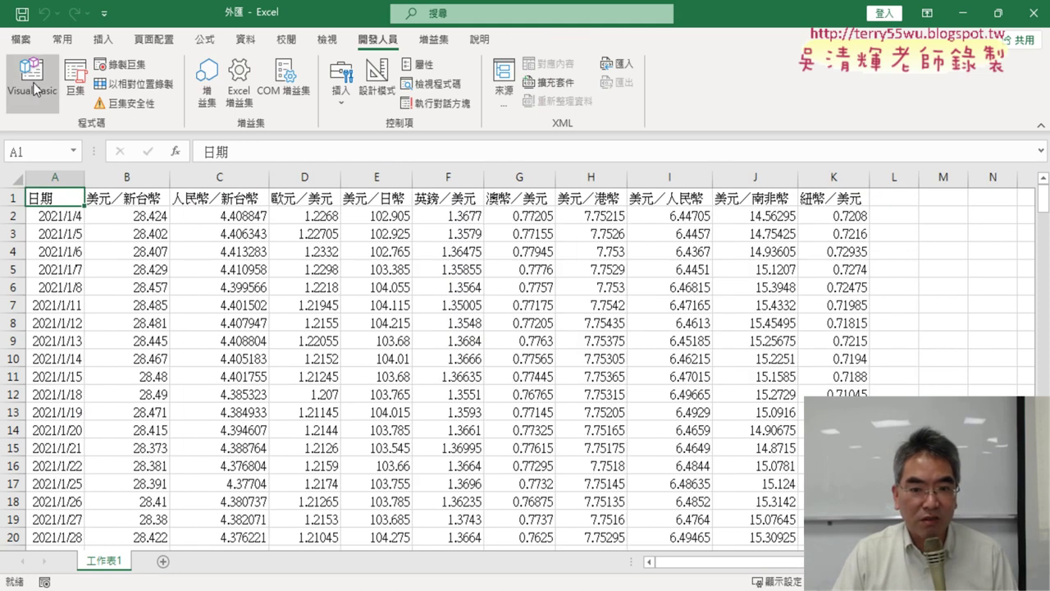
pyautogui.click(32, 78)
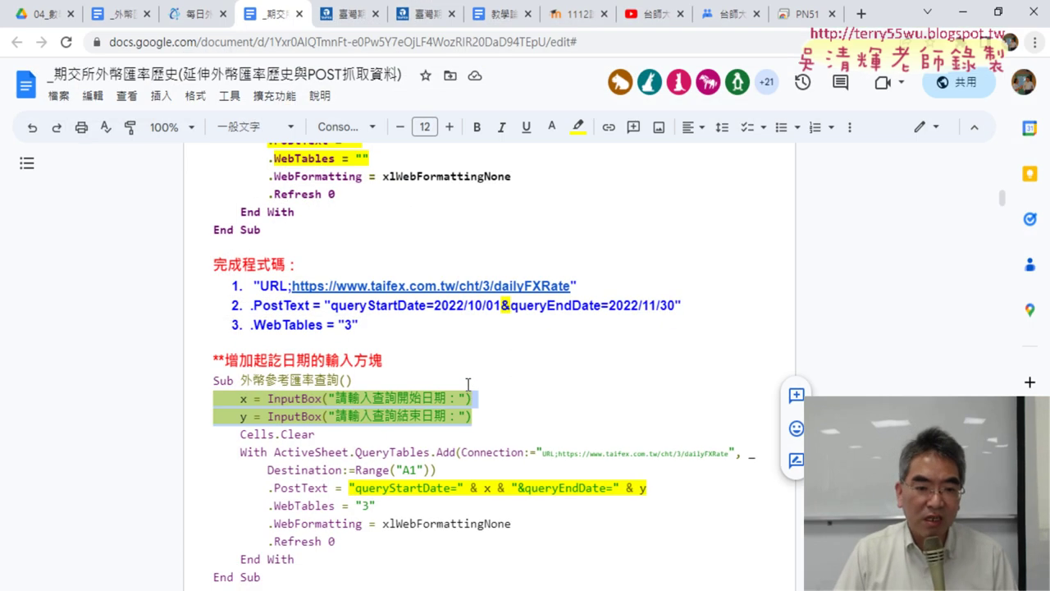
pyautogui.click(964, 13)
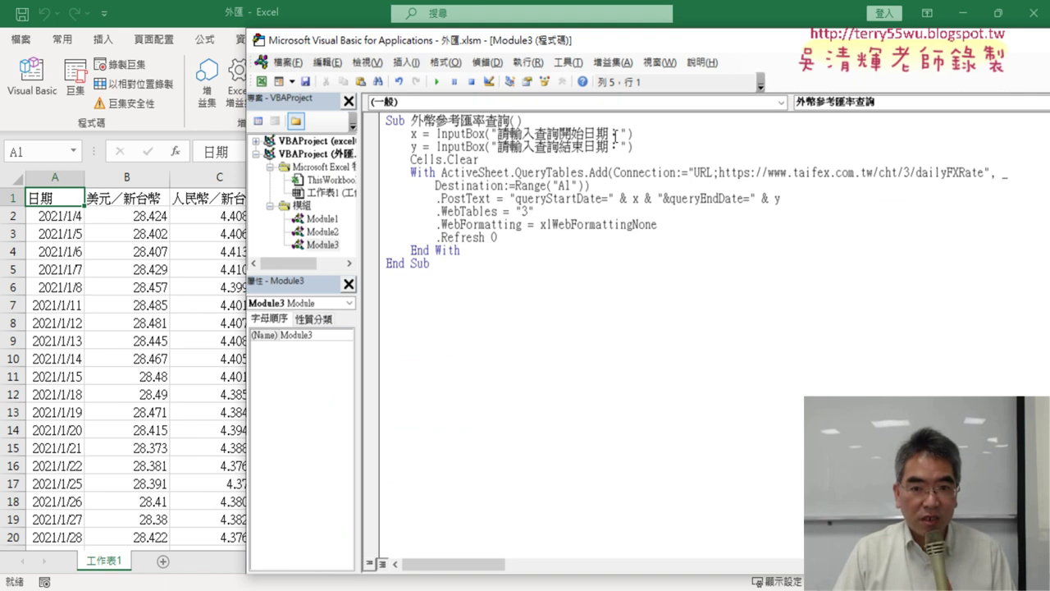
pyautogui.moveTo(435, 133); pyautogui.dragTo(633, 134)
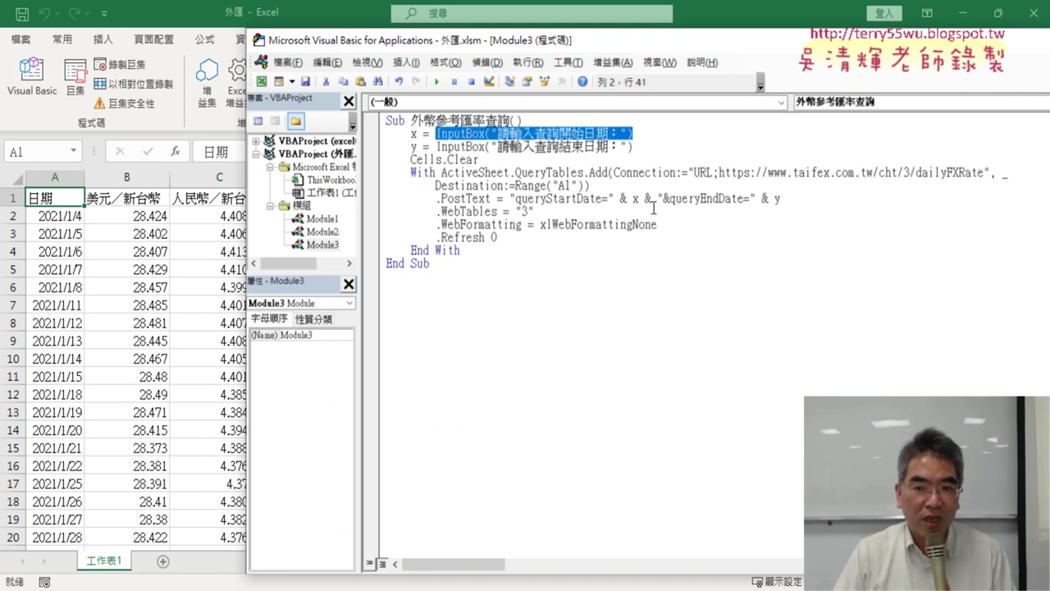
# Switch back to the Google Docs code notes and scroll down
pyautogui.click(493, 589)
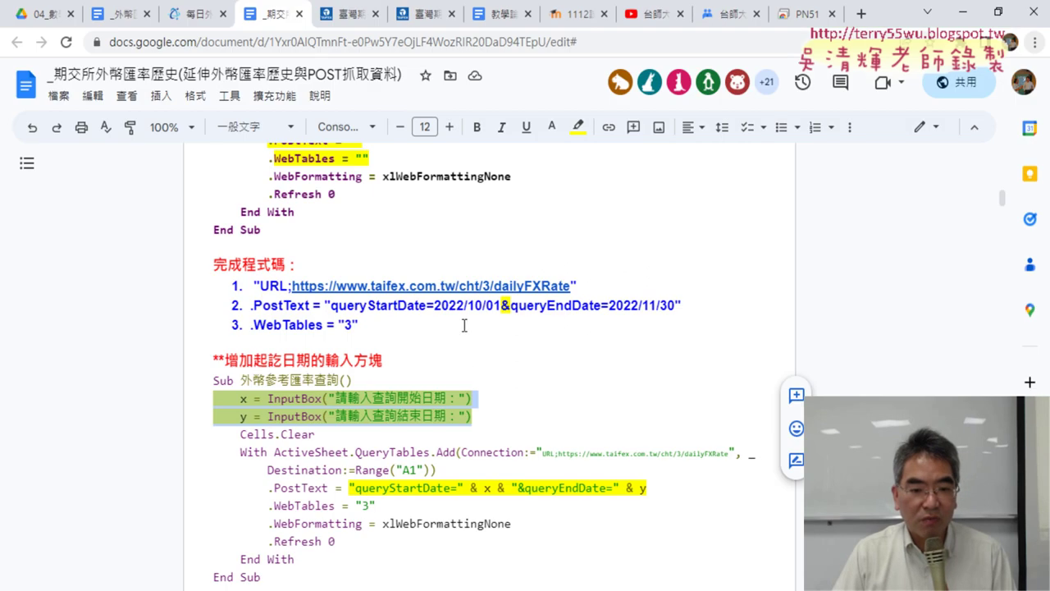
pyautogui.scroll(-2, 508, 340)
pyautogui.scroll(-2, 508, 340)
# Scroll through the two-column chart exercise, then switch to the 外幣匯率資料下載與繪製折線圖 notes
pyautogui.scroll(-1, 525, 338)
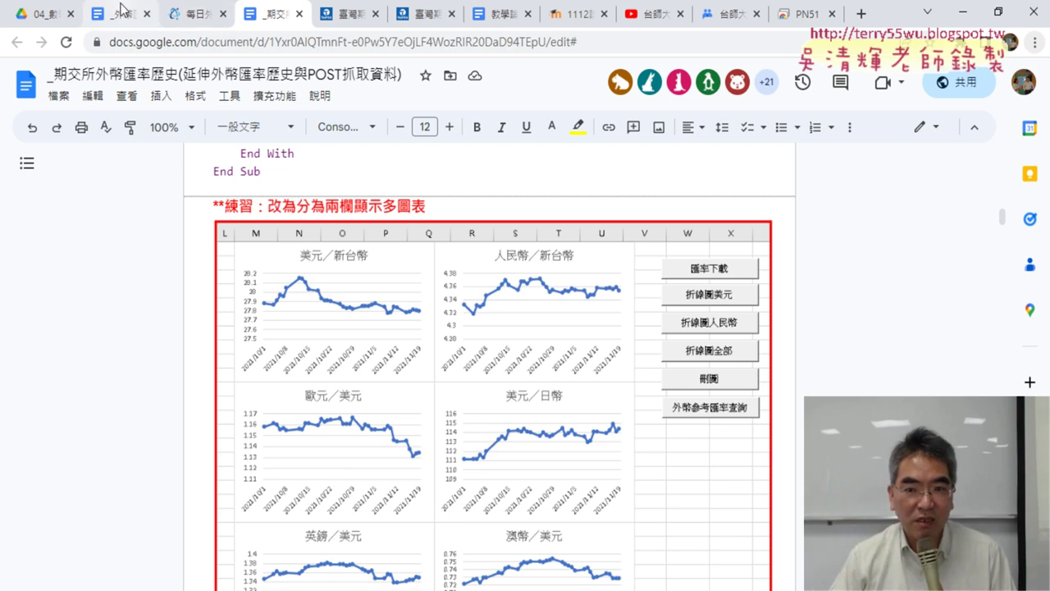
pyautogui.click(122, 10)
pyautogui.moveTo(542, 584)
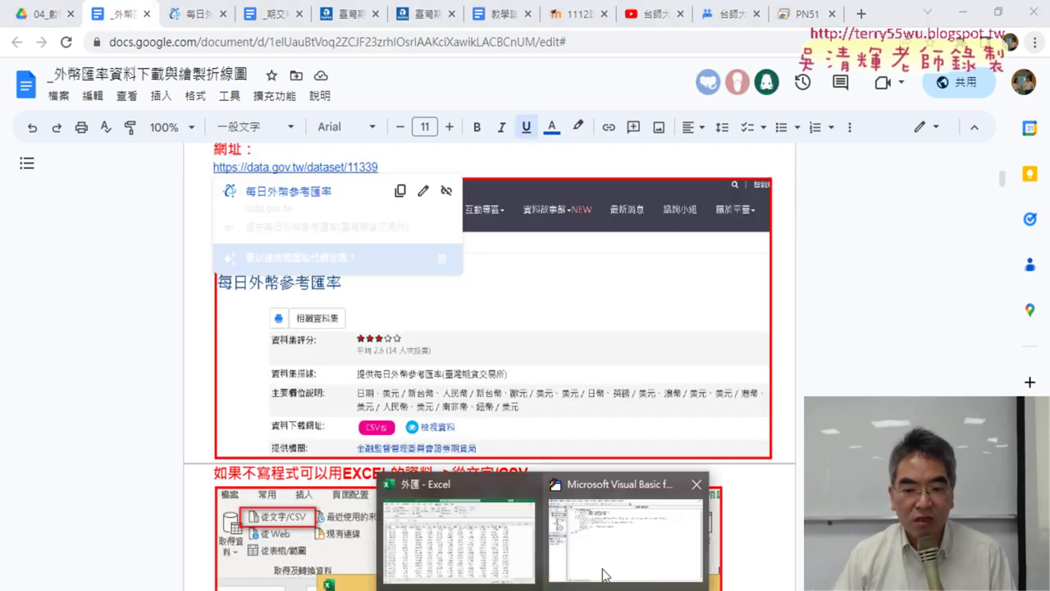
pyautogui.click(459, 538)
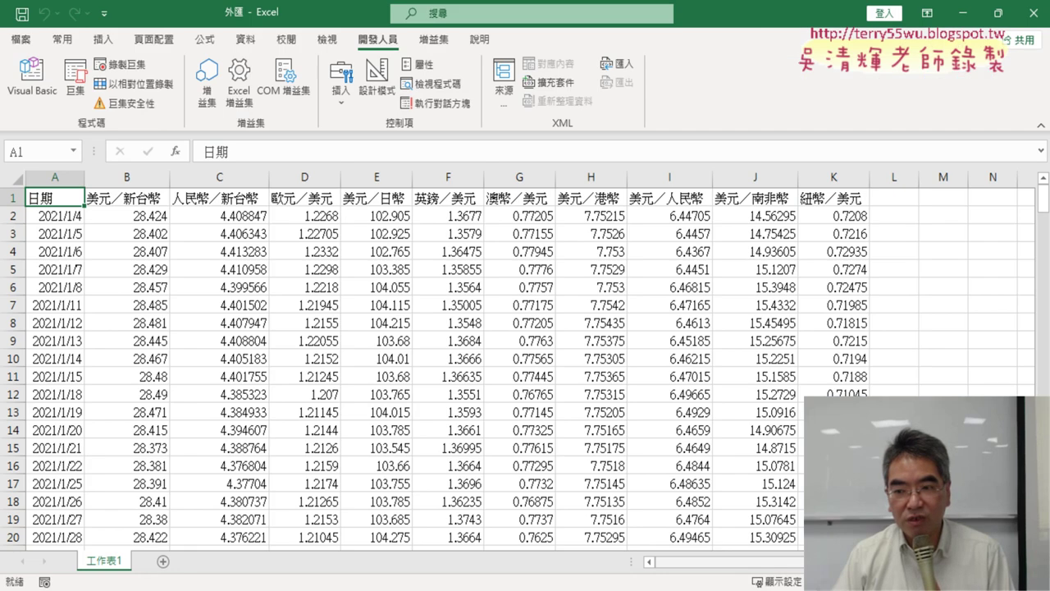
pyautogui.moveTo(730, 562); pyautogui.dragTo(851, 562)
pyautogui.click(857, 381)
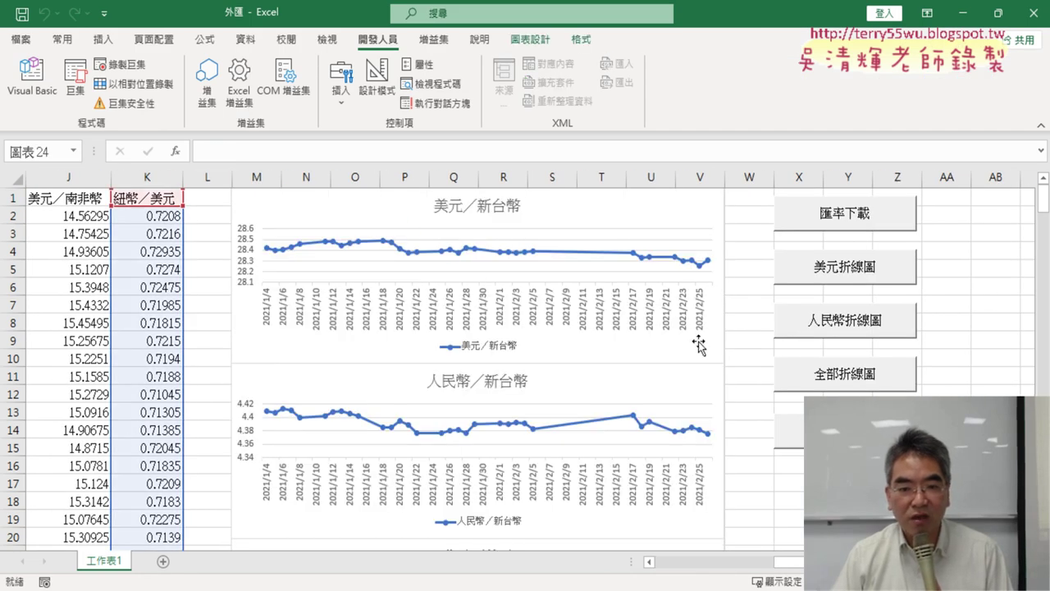
pyautogui.scroll(-2, 426, 341)
pyautogui.scroll(-3, 616, 351)
pyautogui.scroll(-4, 615, 351)
pyautogui.scroll(-7, 615, 352)
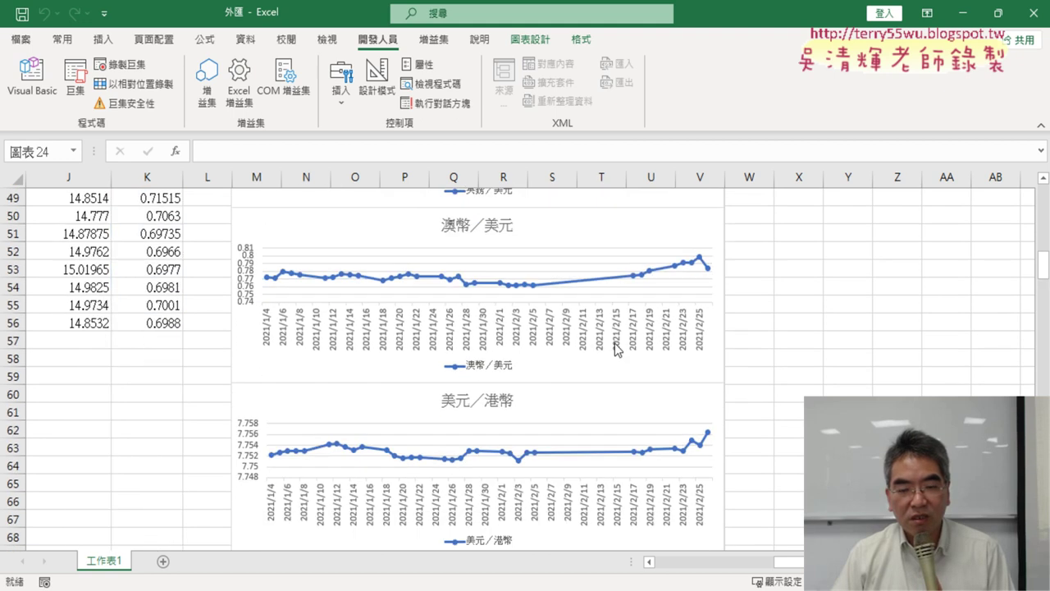
pyautogui.scroll(7, 616, 349)
pyautogui.scroll(7, 615, 344)
pyautogui.scroll(2, 616, 344)
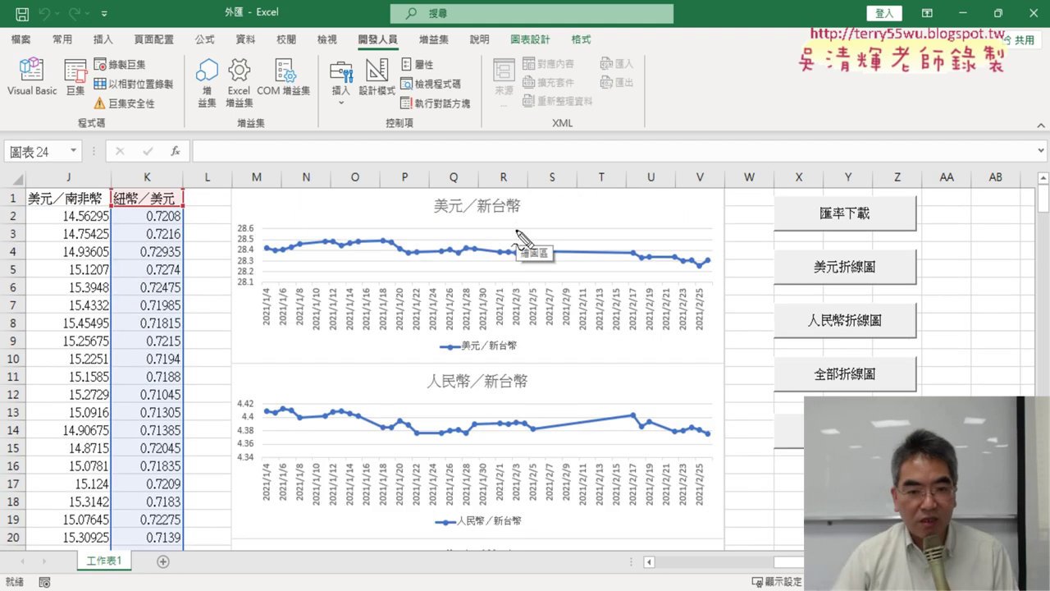
pyautogui.moveTo(236, 187); pyautogui.dragTo(232, 361)
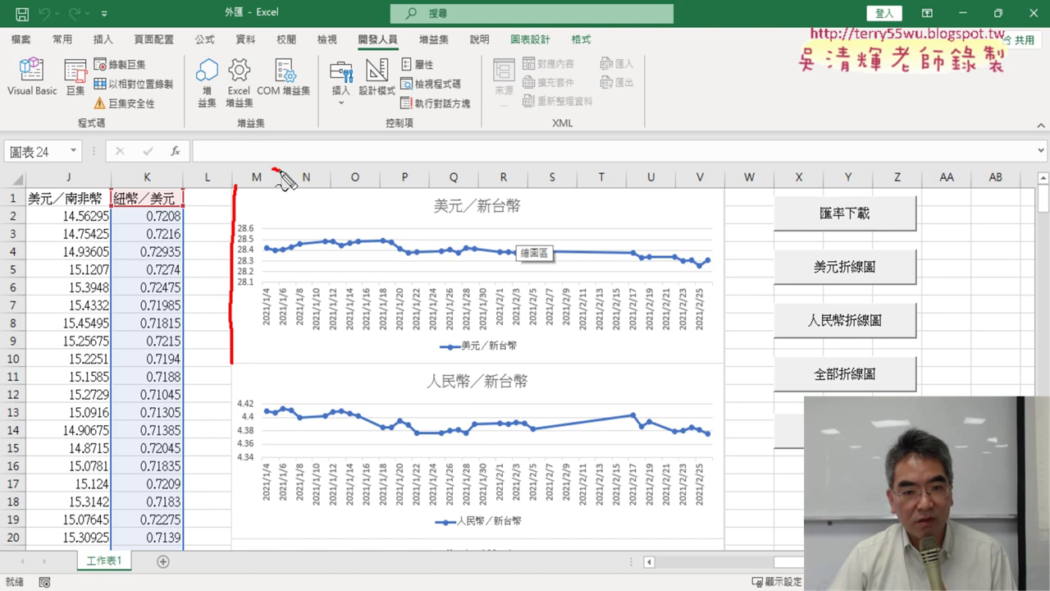
pyautogui.moveTo(274, 170)
pyautogui.mouseDown()
pyautogui.moveTo(465, 181)
pyautogui.moveTo(476, 348)
pyautogui.mouseUp()
pyautogui.moveTo(248, 361); pyautogui.dragTo(468, 359)
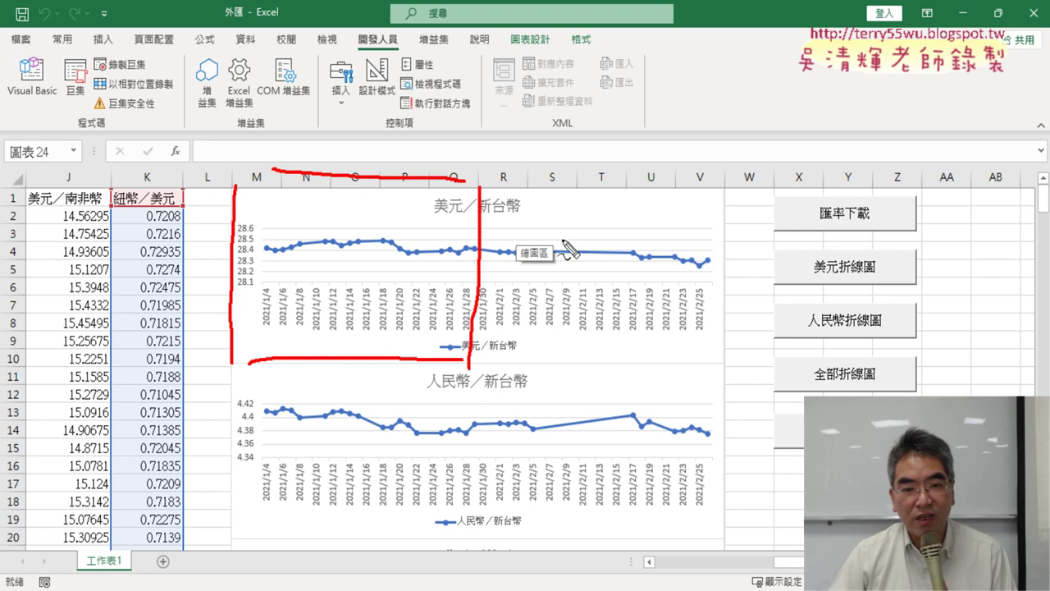
pyautogui.moveTo(481, 191)
pyautogui.mouseDown()
pyautogui.moveTo(484, 335)
pyautogui.moveTo(712, 357)
pyautogui.mouseUp()
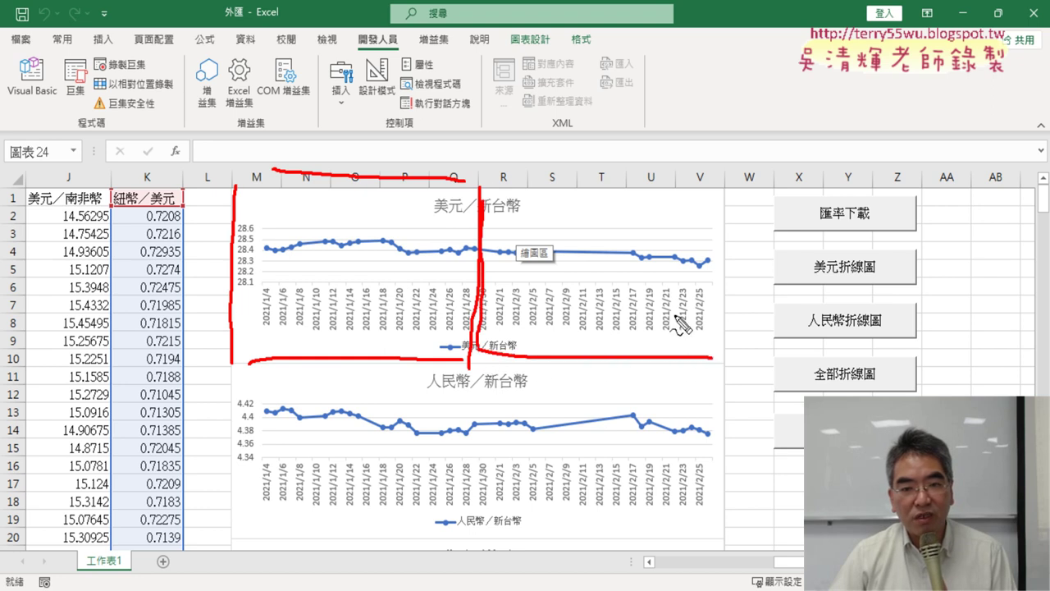
pyautogui.moveTo(491, 174)
pyautogui.mouseDown()
pyautogui.moveTo(730, 186)
pyautogui.moveTo(725, 361)
pyautogui.mouseUp()
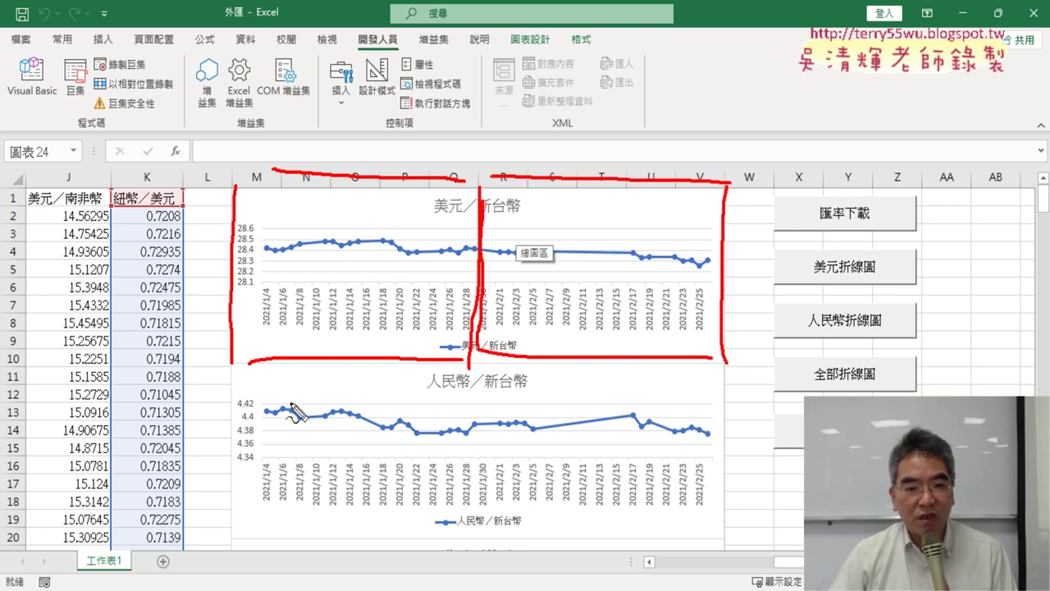
pyautogui.moveTo(359, 215); pyautogui.dragTo(358, 313)
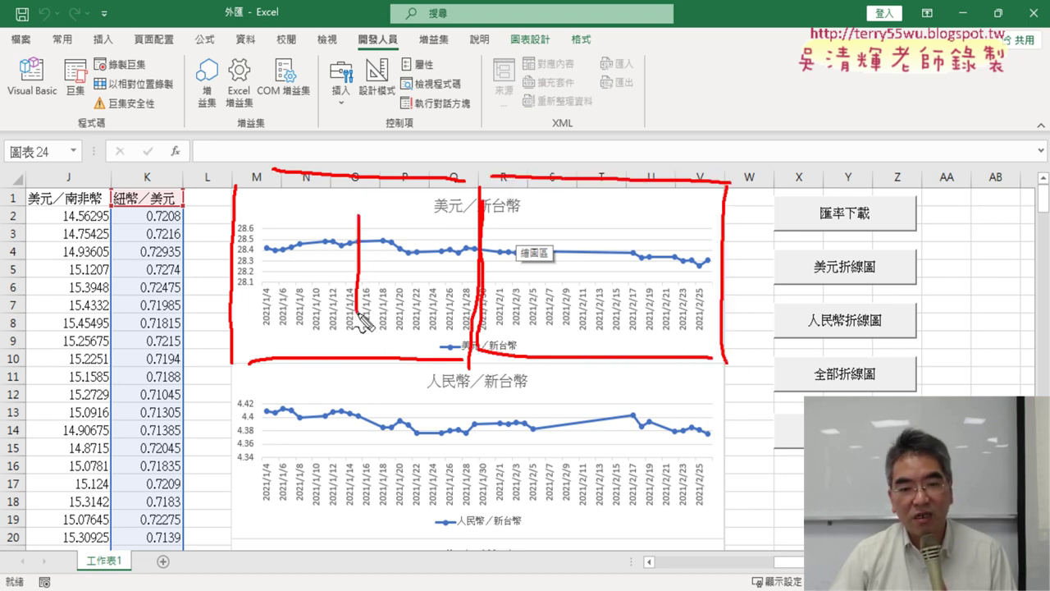
pyautogui.moveTo(604, 238); pyautogui.dragTo(654, 280)
pyautogui.moveTo(222, 362); pyautogui.dragTo(239, 534)
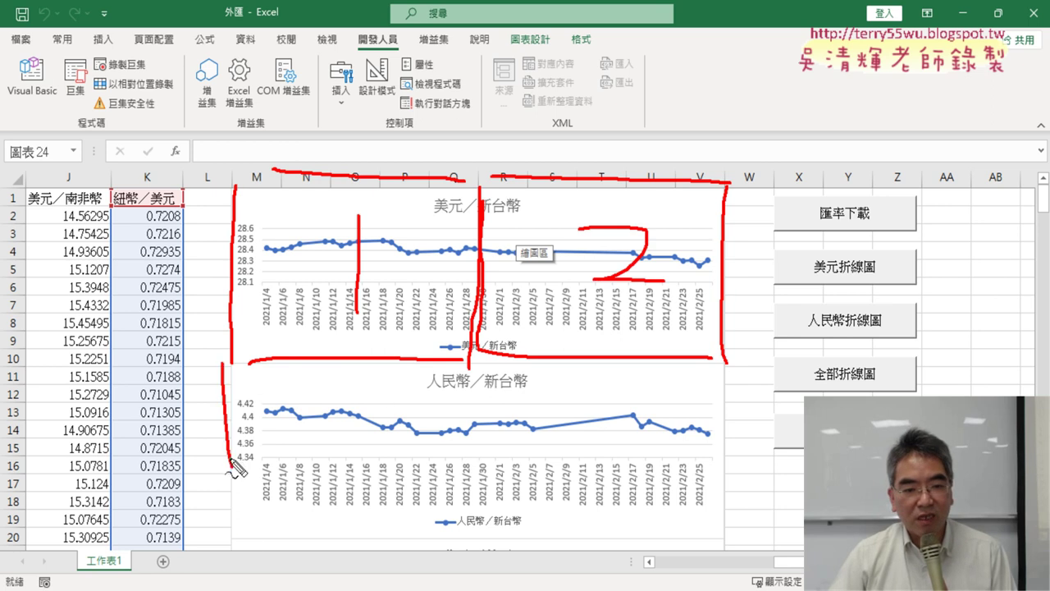
pyautogui.moveTo(275, 348); pyautogui.dragTo(468, 355)
pyautogui.moveTo(328, 410)
pyautogui.mouseDown()
pyautogui.moveTo(382, 420)
pyautogui.moveTo(322, 468)
pyautogui.mouseUp()
pyautogui.moveTo(484, 366)
pyautogui.mouseDown()
pyautogui.moveTo(490, 521)
pyautogui.moveTo(711, 357)
pyautogui.moveTo(722, 517)
pyautogui.mouseUp()
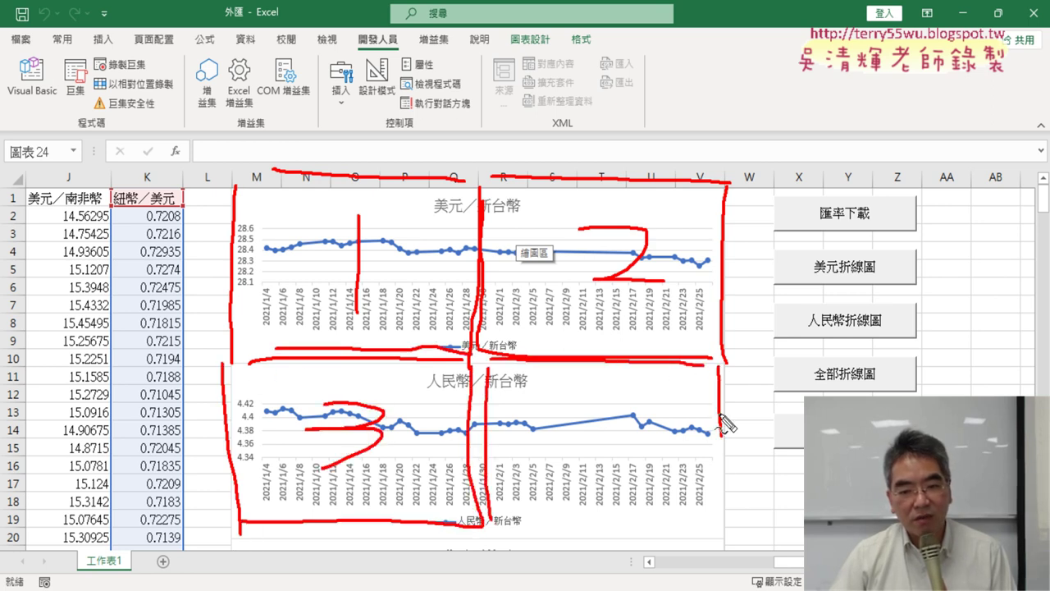
pyautogui.moveTo(525, 522); pyautogui.dragTo(714, 518)
pyautogui.moveTo(625, 383); pyautogui.dragTo(644, 448)
pyautogui.moveTo(606, 407); pyautogui.dragTo(607, 483)
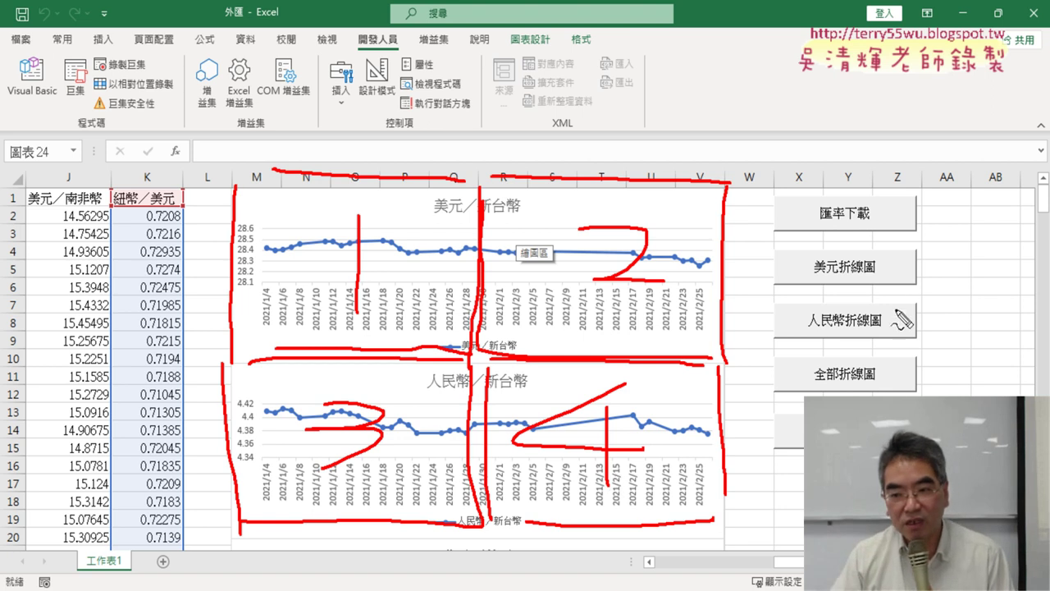
pyautogui.moveTo(882, 287); pyautogui.dragTo(890, 278)
pyautogui.moveTo(886, 316); pyautogui.dragTo(882, 348)
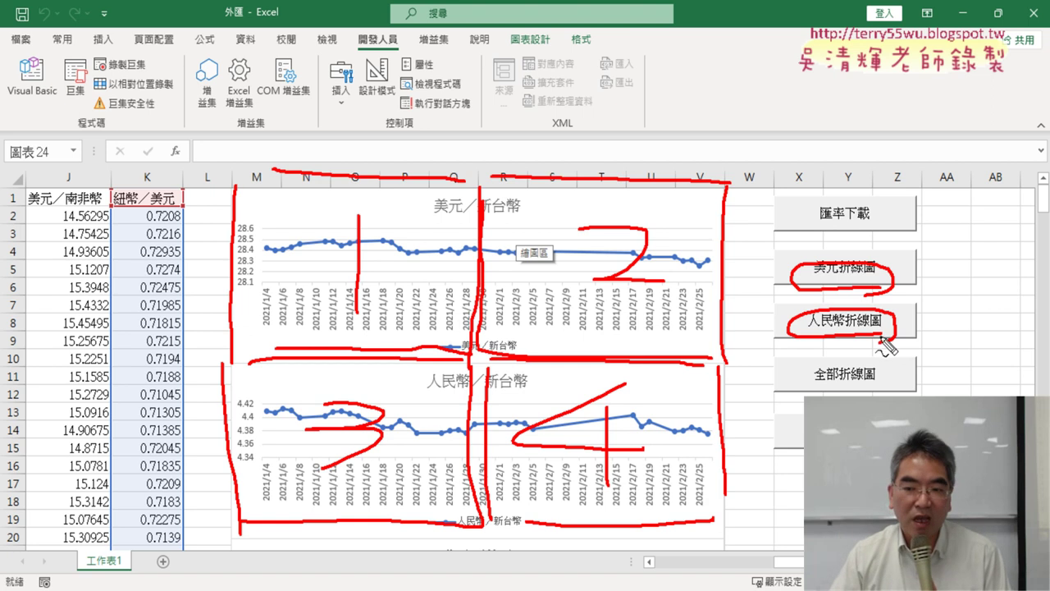
pyautogui.moveTo(882, 392); pyautogui.dragTo(930, 386)
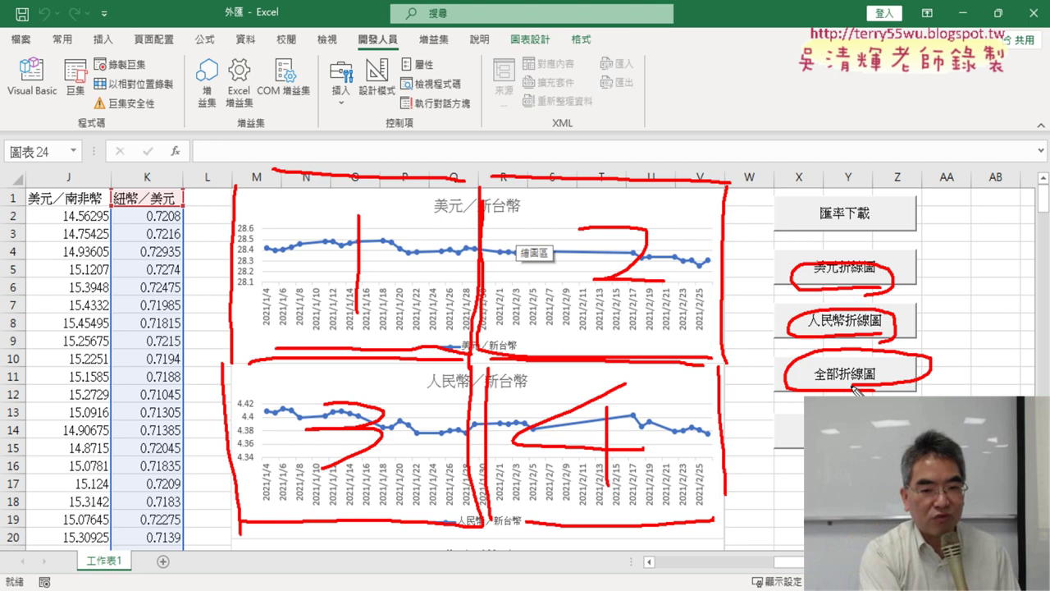
pyautogui.press('Escape')
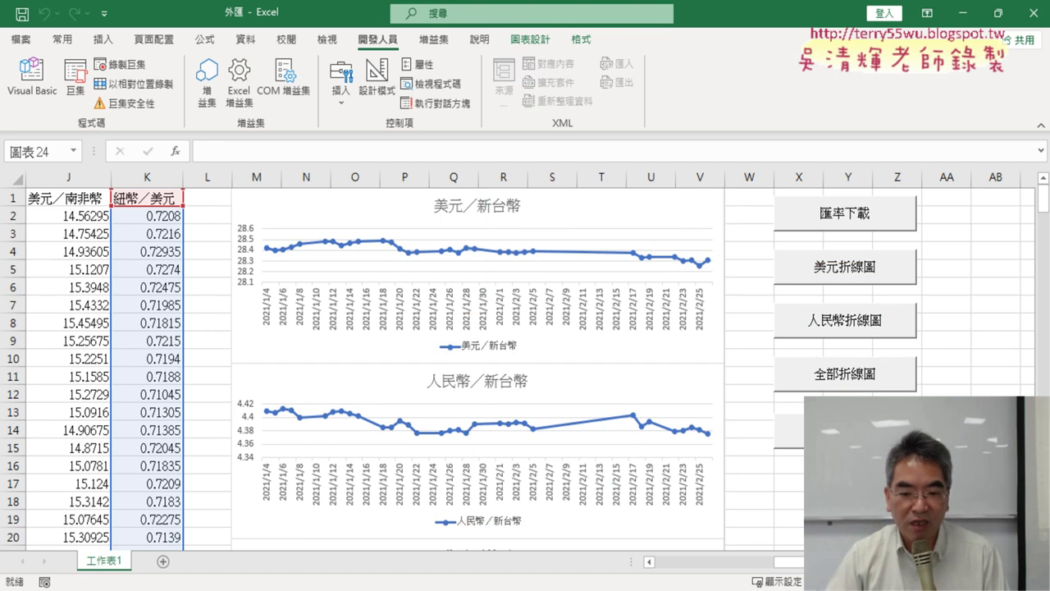
# Open the 期交所外幣匯率歷史 notes at the finished PostText code and InputBox date-prompt macro
pyautogui.click(512, 553)
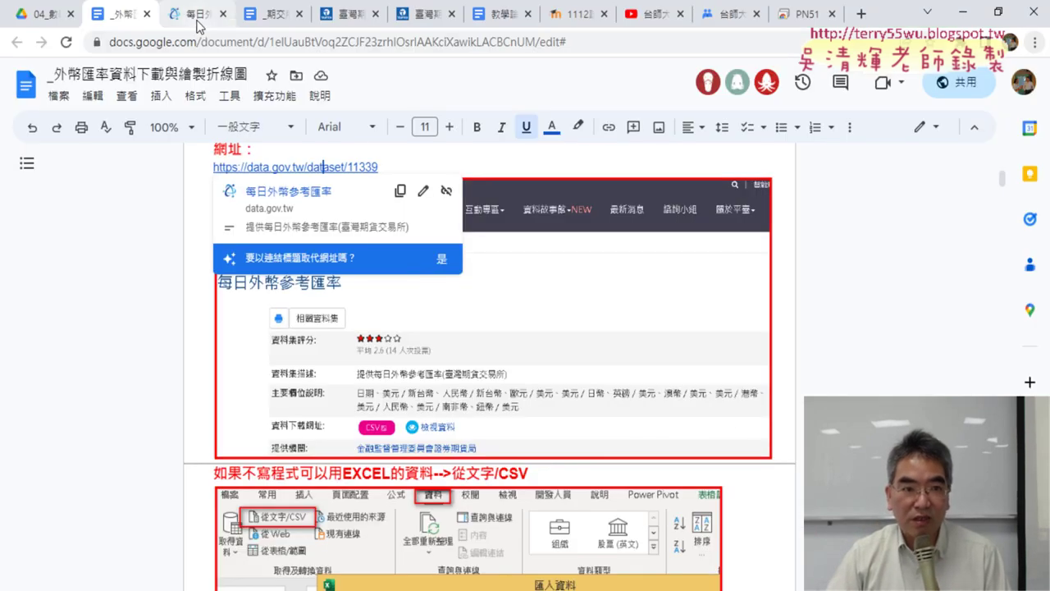
pyautogui.click(271, 14)
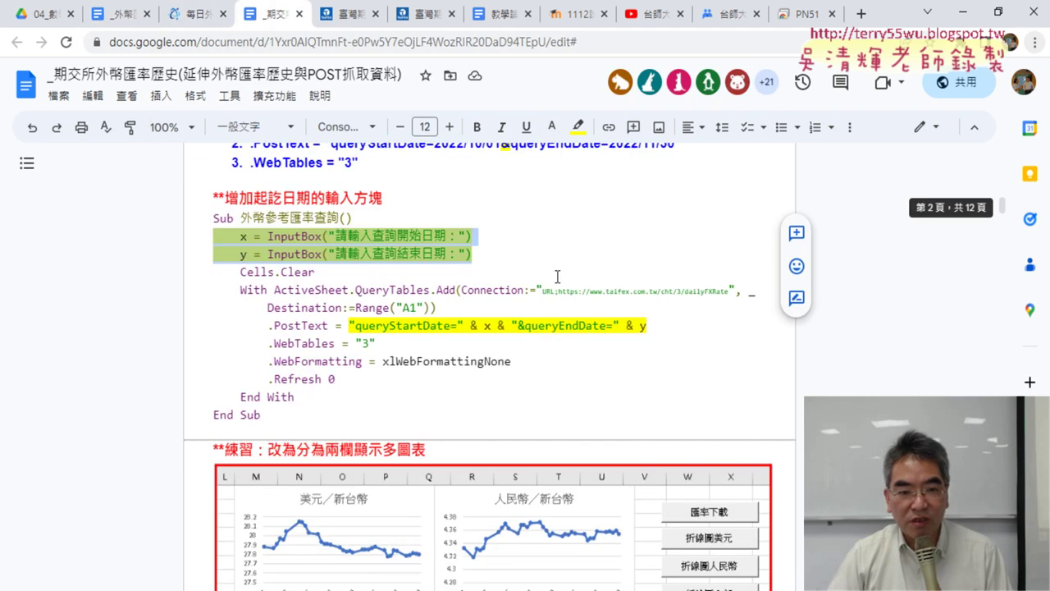
pyautogui.scroll(2, 557, 277)
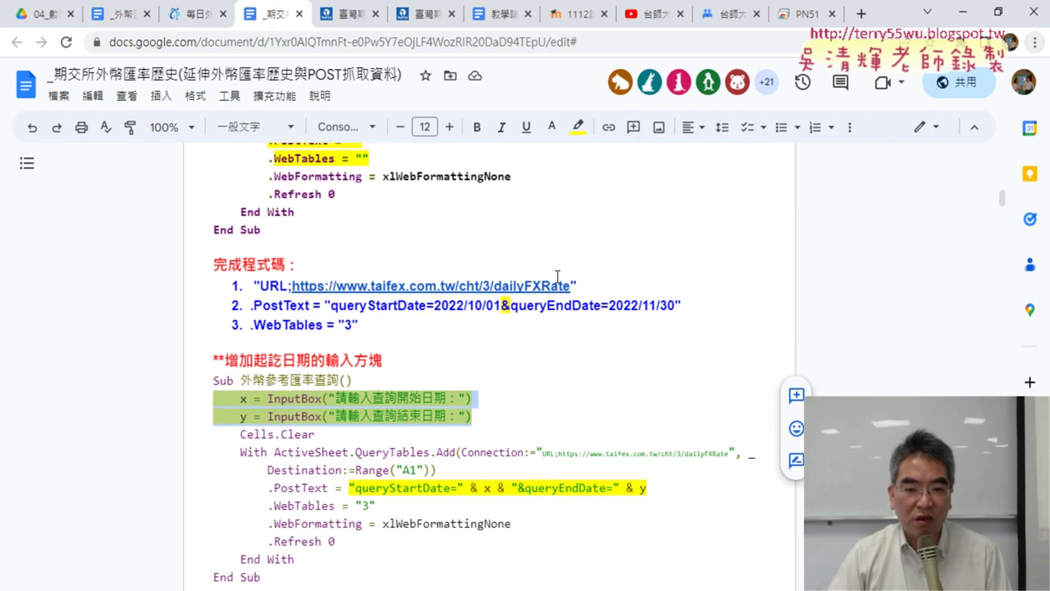
pyautogui.scroll(1, 480, 298)
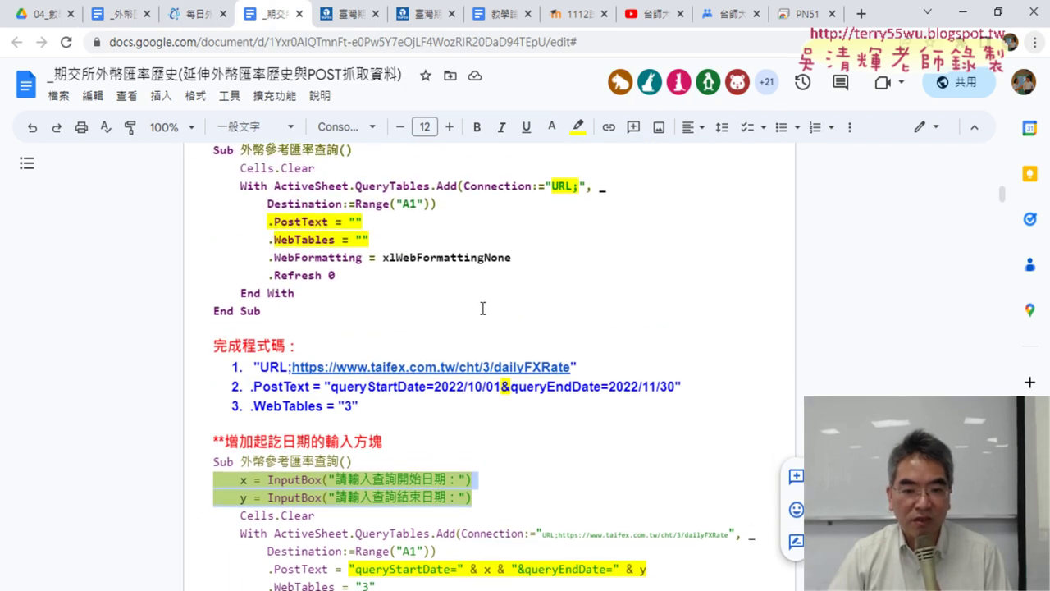
pyautogui.scroll(-2, 482, 309)
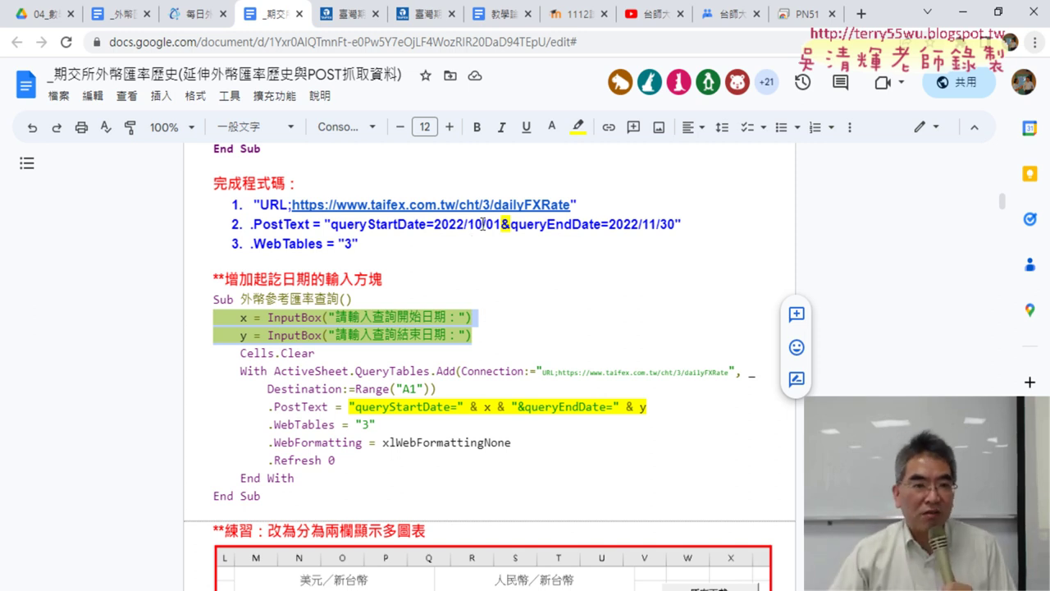
# Go to the TAIFEX 每日外幣參考匯率查詢 page and close the developer tools panel
pyautogui.click(351, 14)
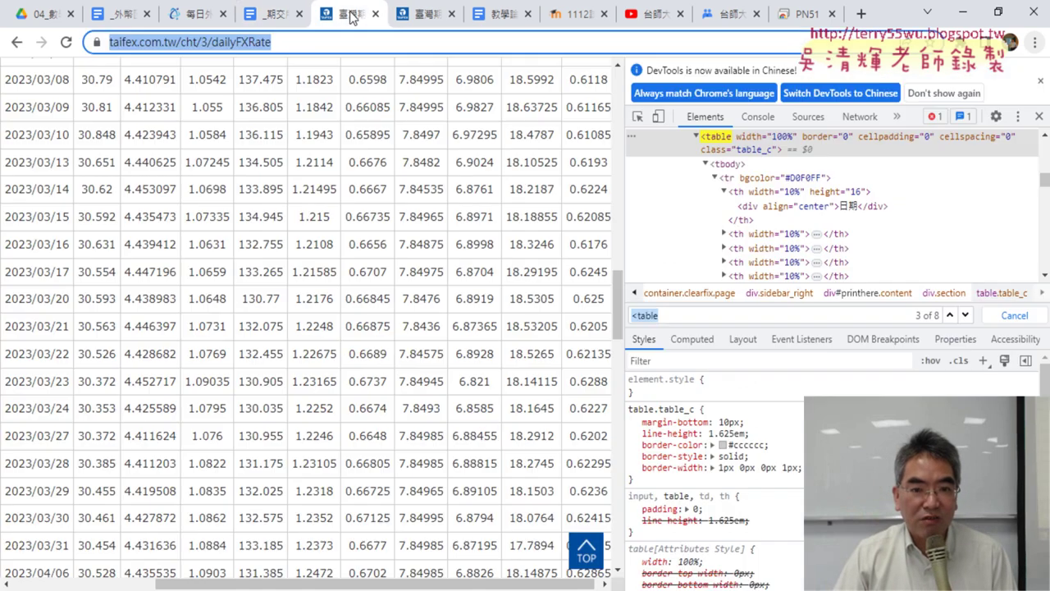
pyautogui.scroll(5, 425, 144)
pyautogui.scroll(10, 445, 164)
pyautogui.scroll(5, 481, 169)
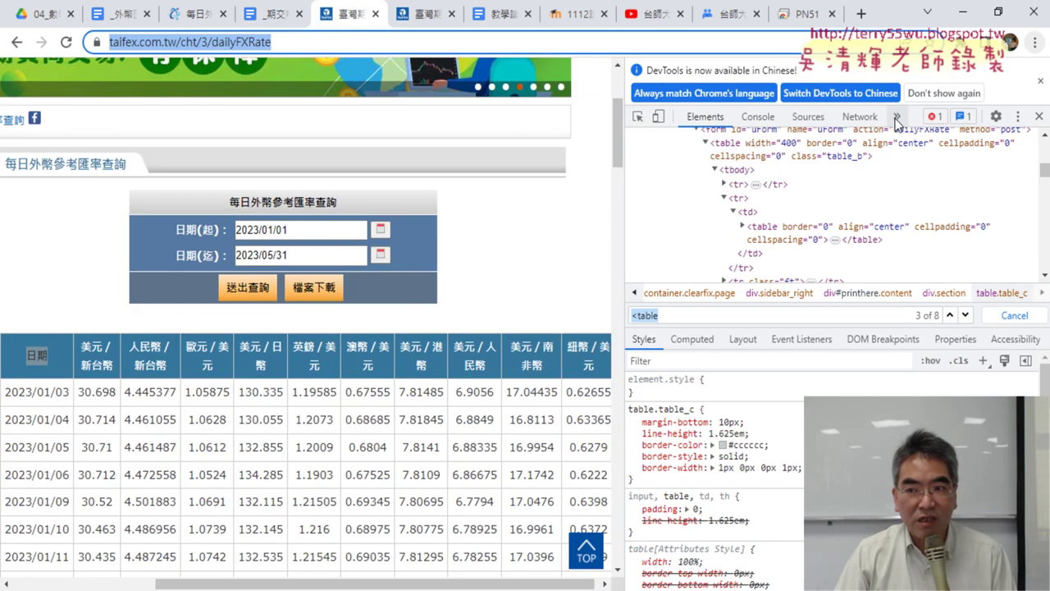
pyautogui.click(1039, 116)
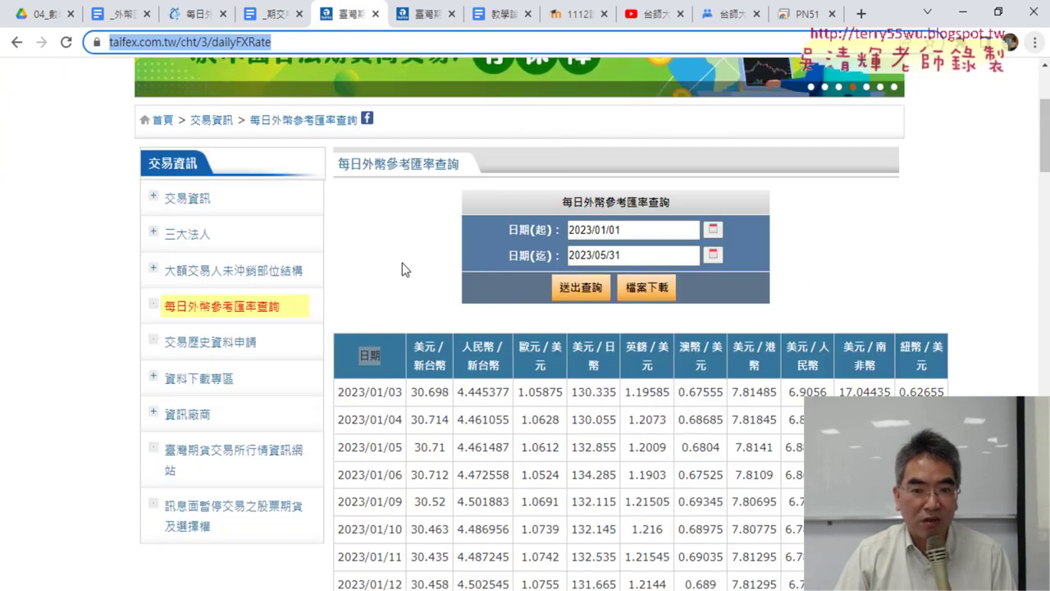
# Query rates from 2021/01/01 to 2023/05/31 and dismiss the one-year range limit warning
pyautogui.click(591, 230)
pyautogui.press('BackSpace')
pyautogui.write('1')
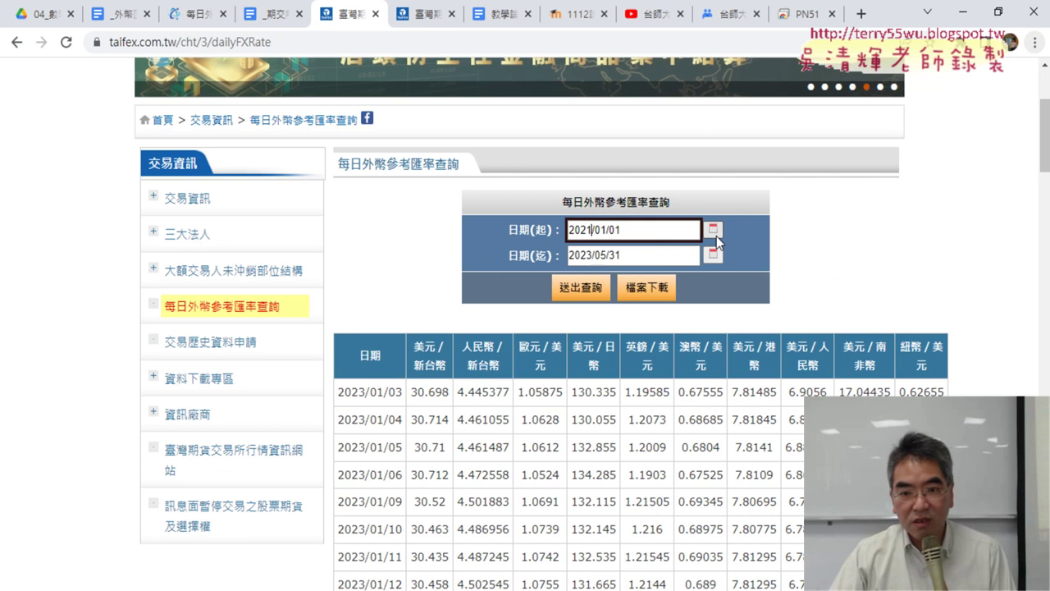
pyautogui.click(582, 287)
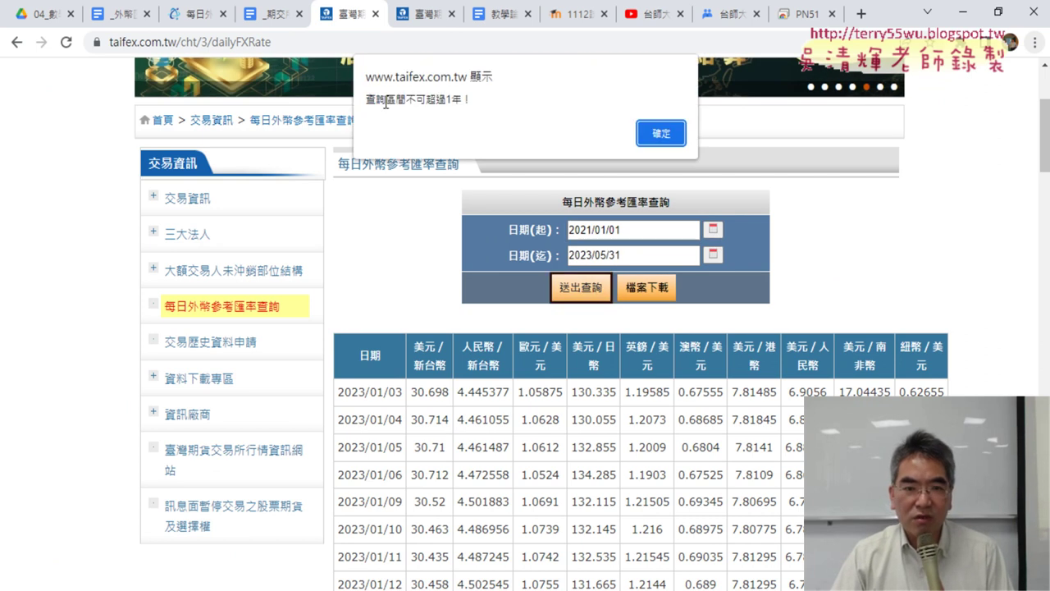
pyautogui.moveTo(367, 100); pyautogui.dragTo(488, 107)
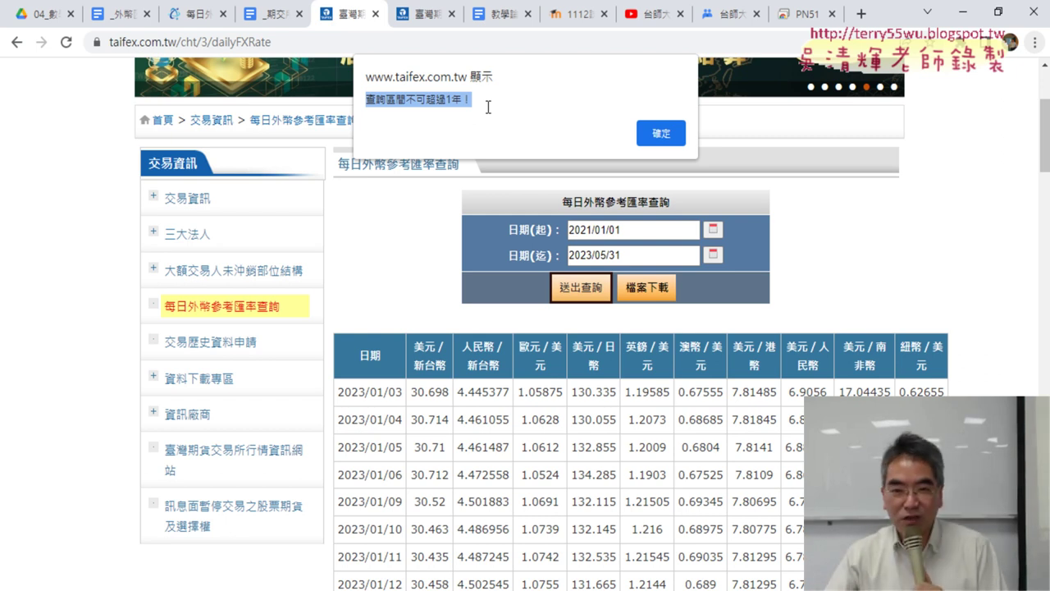
pyautogui.click(662, 133)
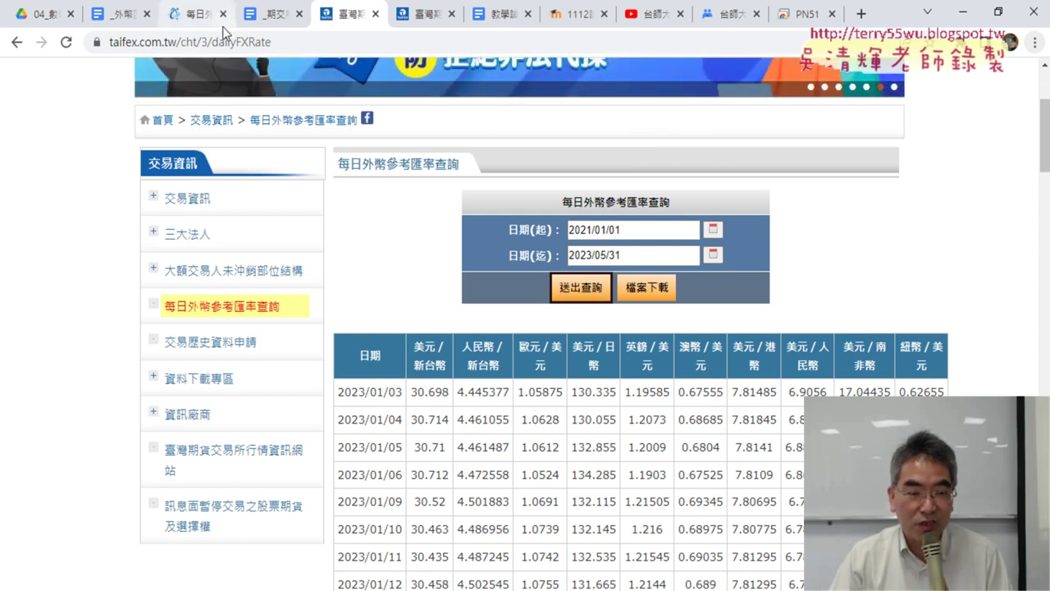
# Return to the Google Docs notes and find the InputBox macro asking for start and end dates
pyautogui.click(273, 15)
pyautogui.scroll(-1, 402, 304)
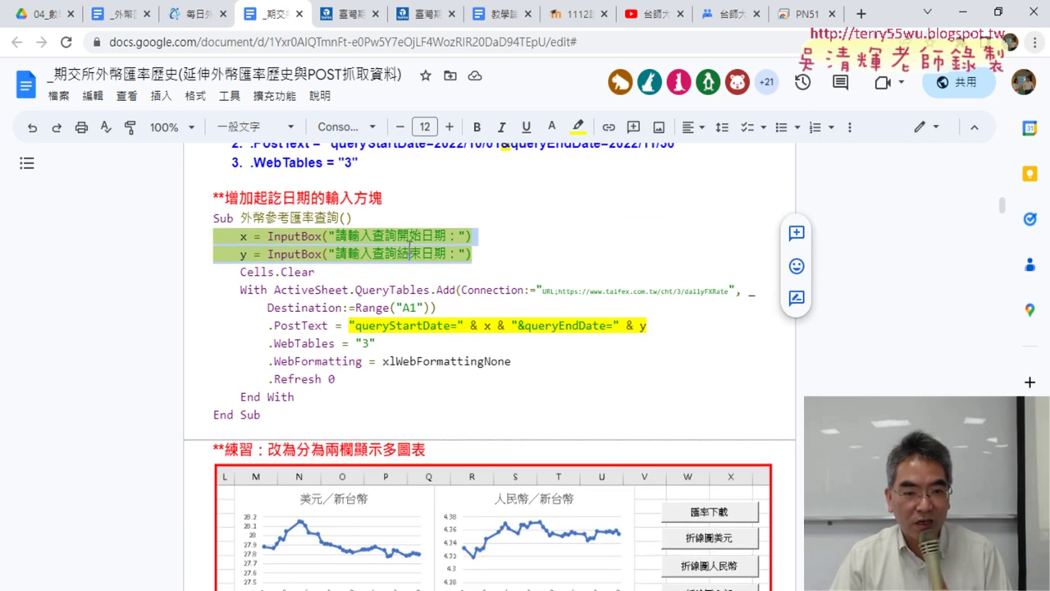
pyautogui.click(152, 236)
pyautogui.scroll(-1, 332, 297)
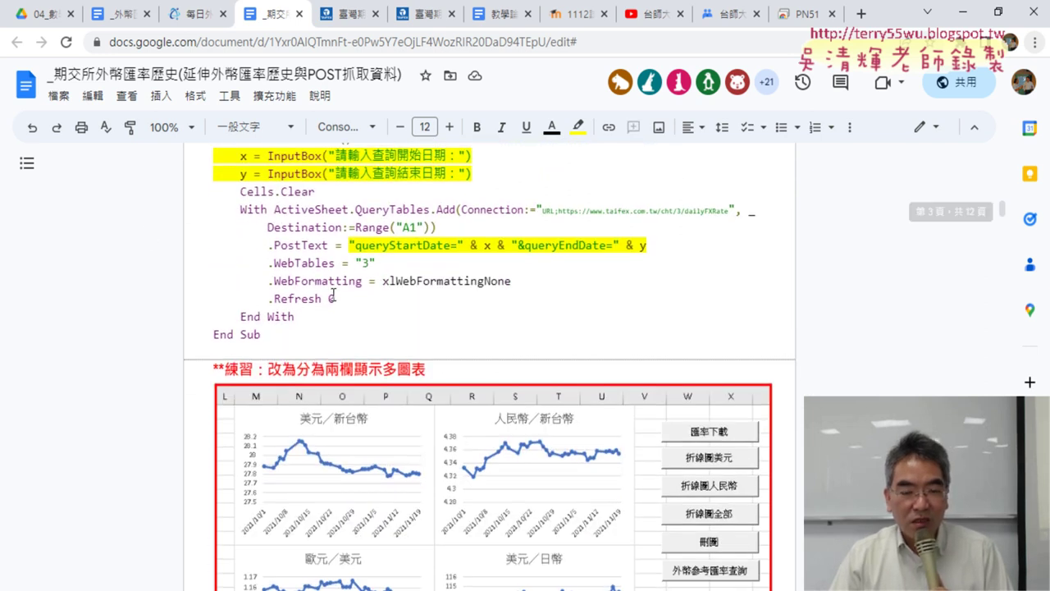
pyautogui.scroll(1, 332, 297)
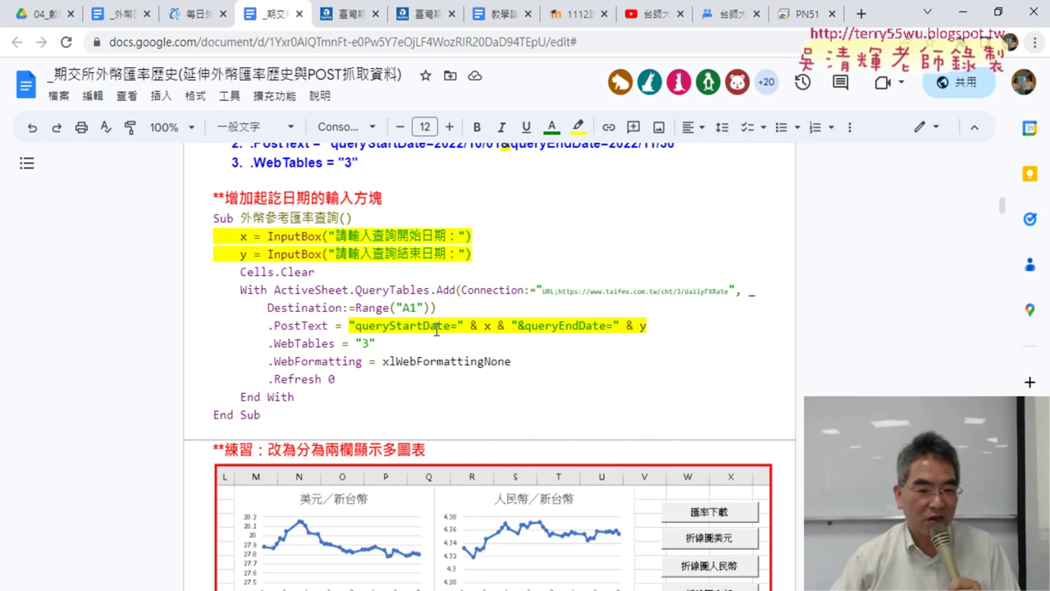
# Scroll down to the 練習：改為分為兩欄顯示多圖表 exercise with the two-column chart screenshot
pyautogui.scroll(-3, 437, 329)
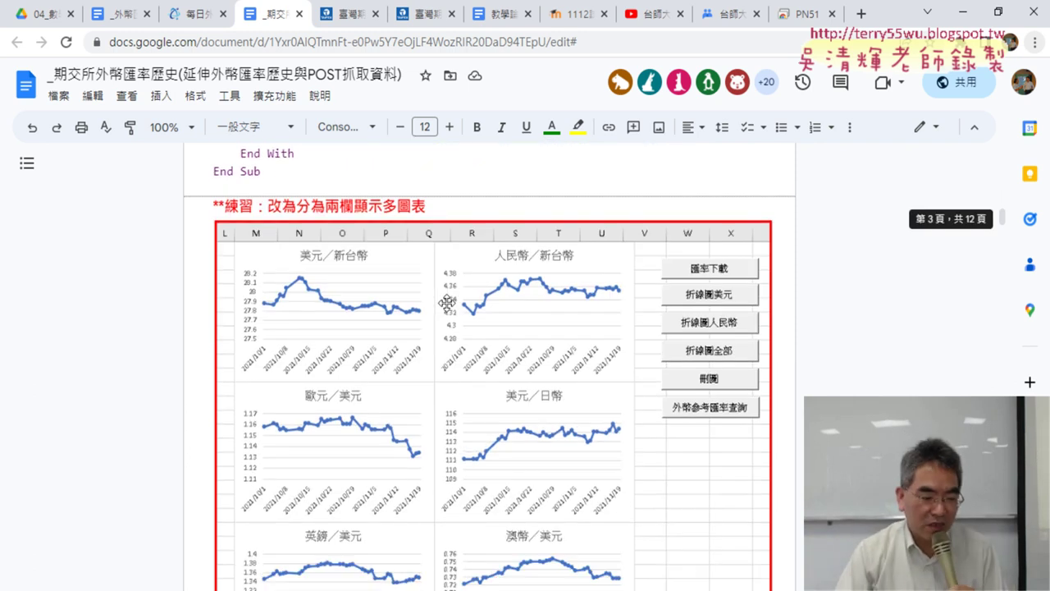